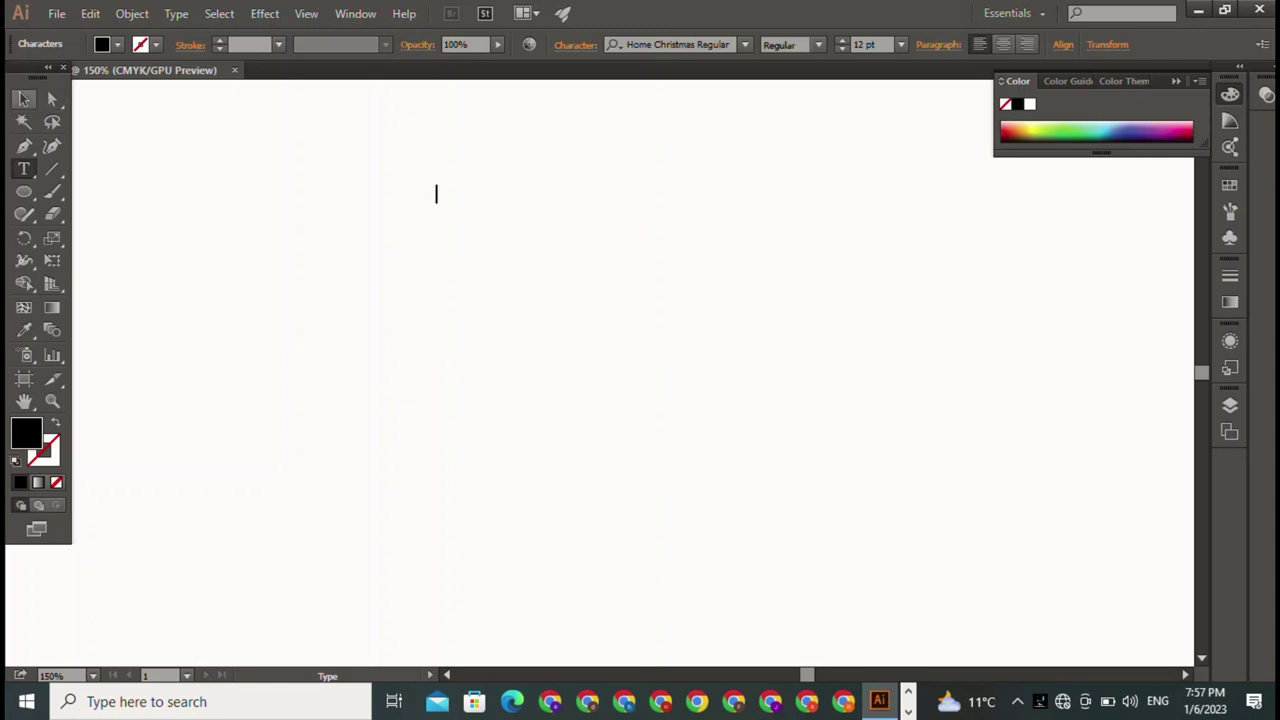
Step: Draw a tall black rectangle with the Pen tool as the H's first stem
key(Escape)
key(Delete)
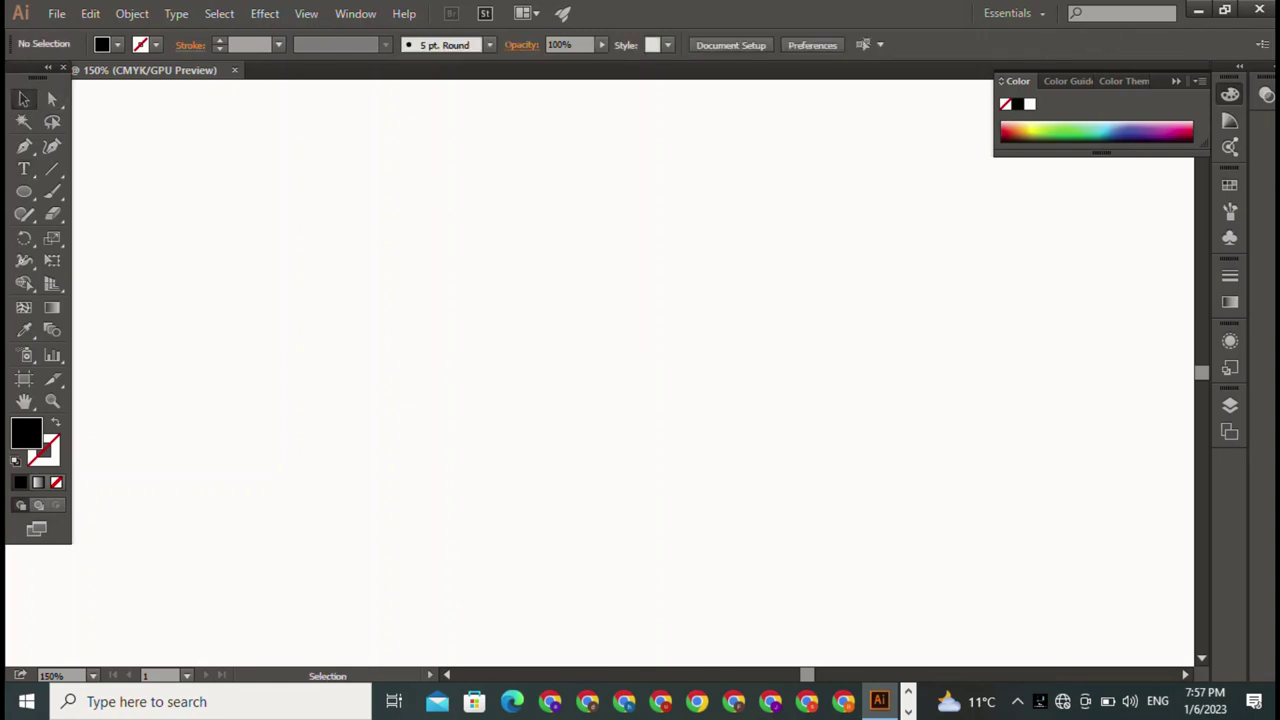
key(p)
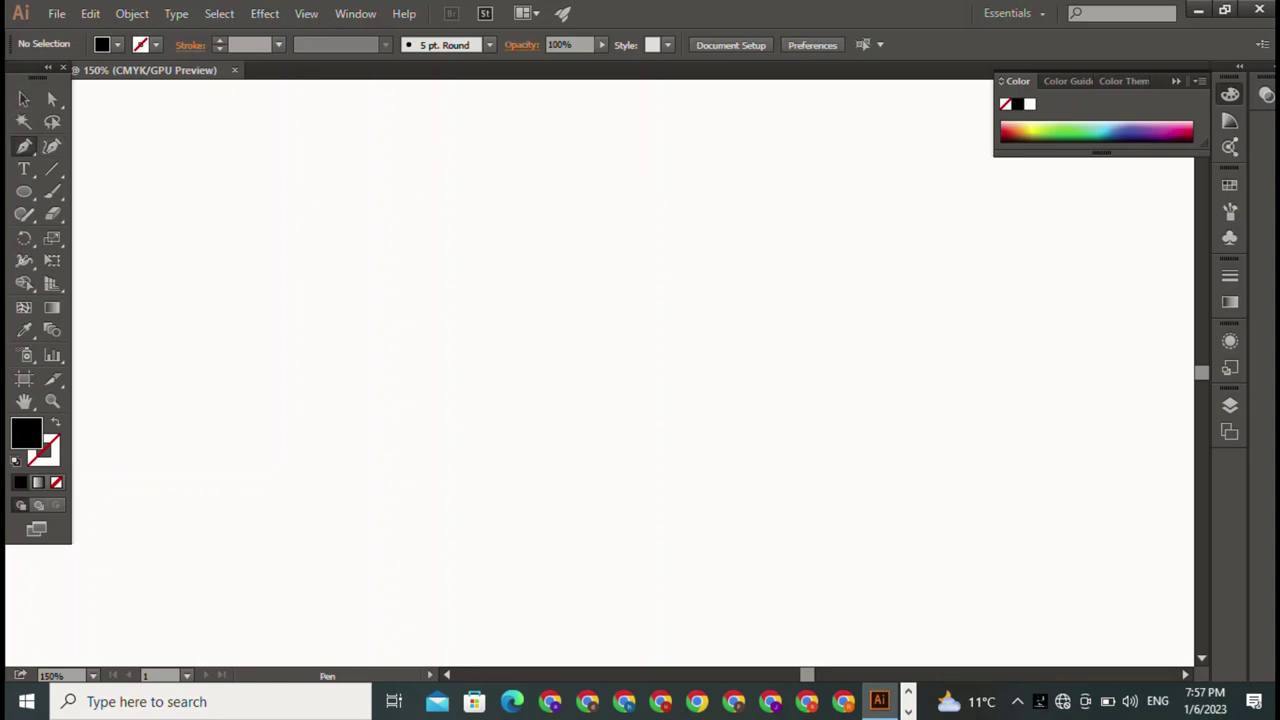
click(341, 148)
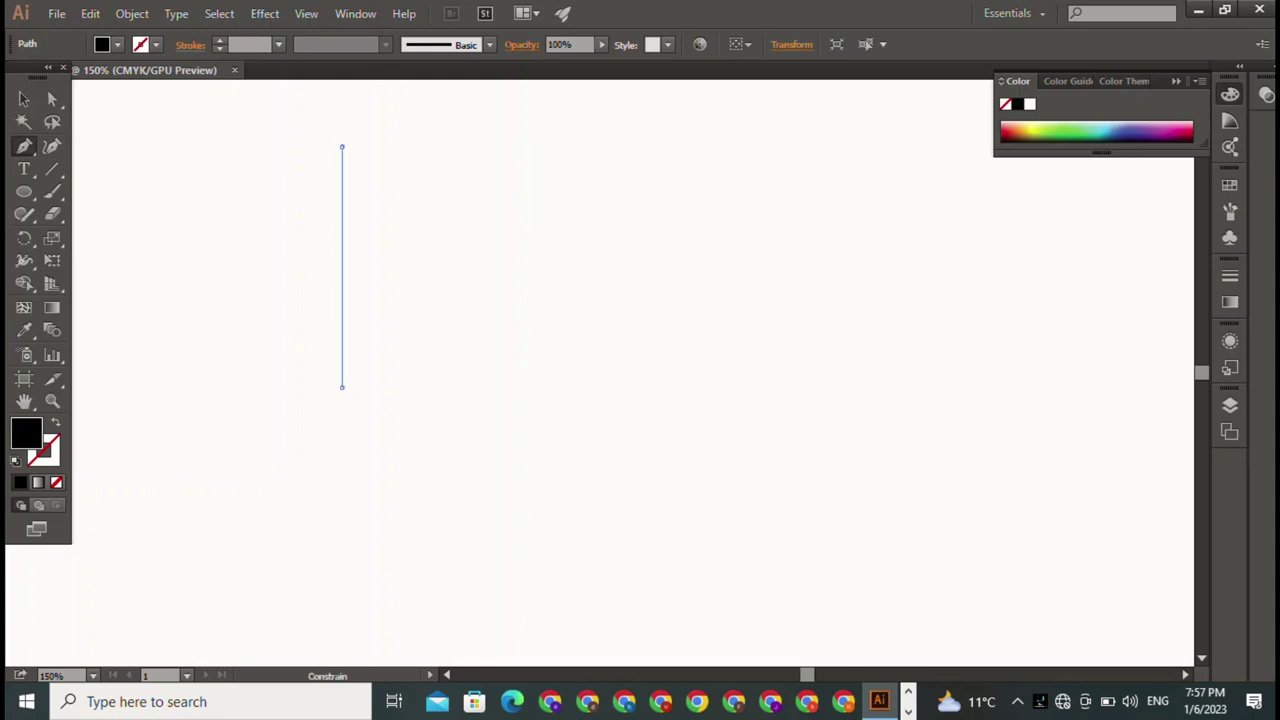
click(341, 387)
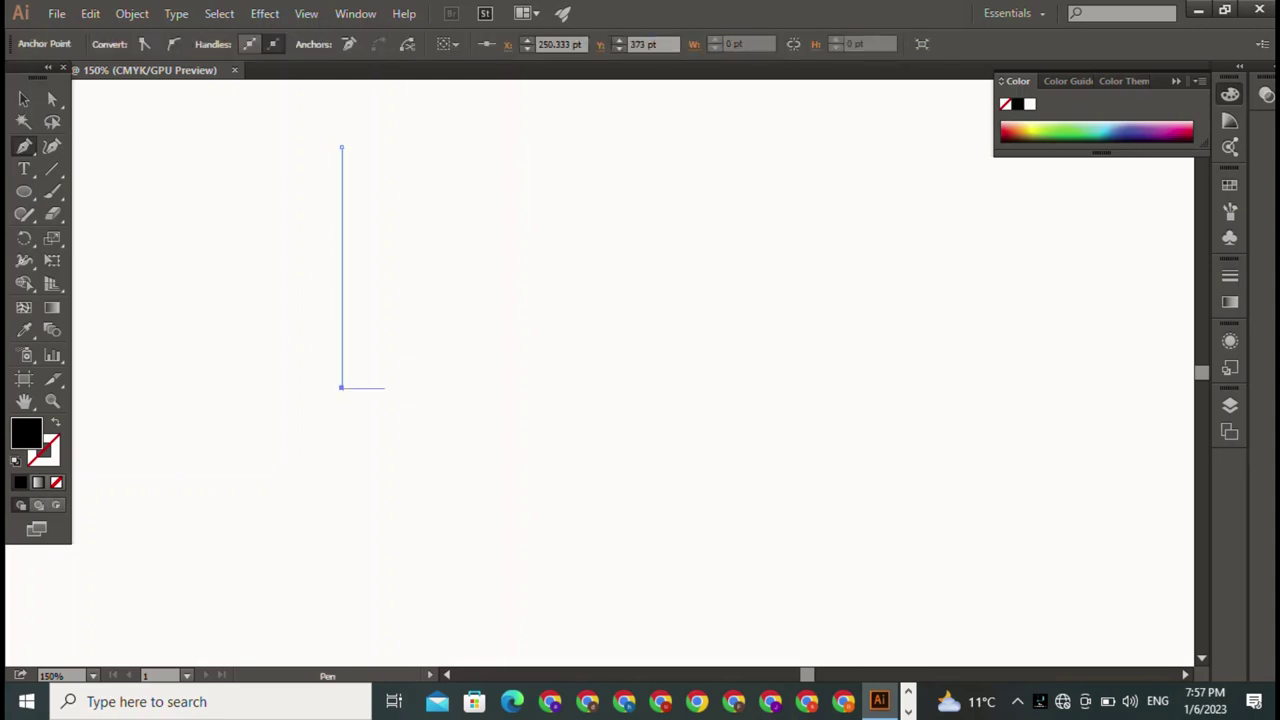
click(382, 387)
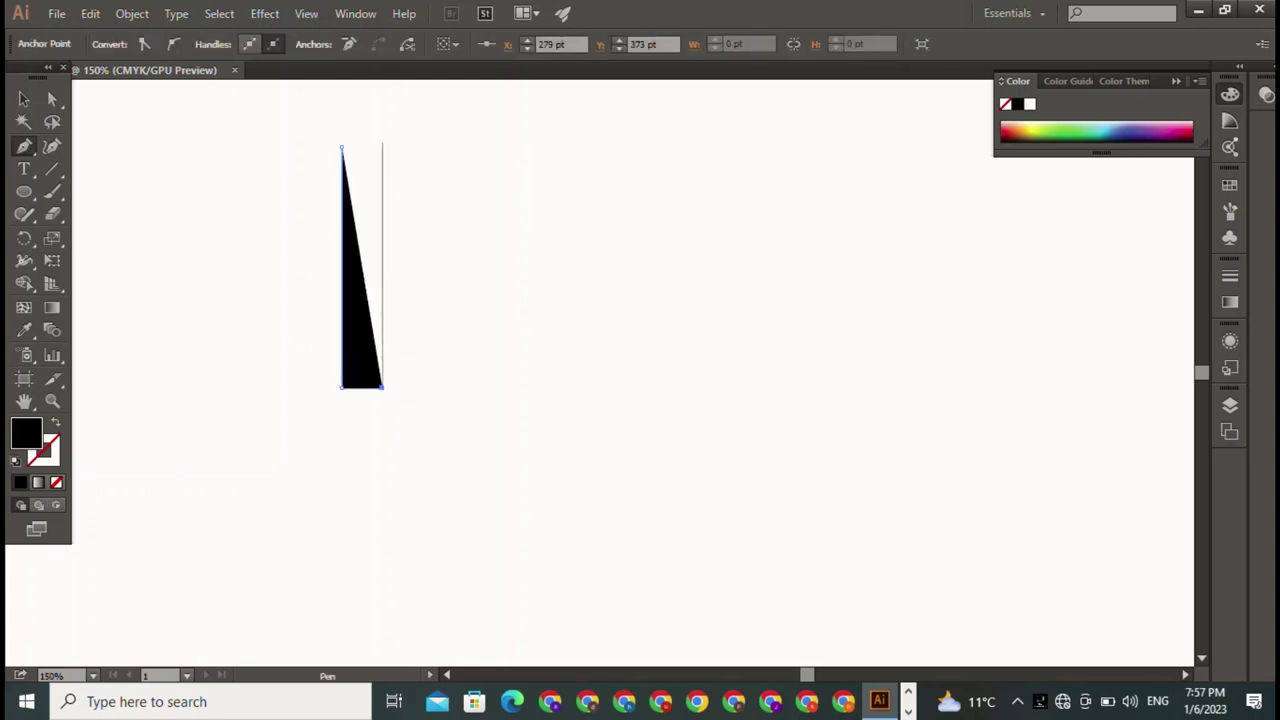
click(382, 147)
click(341, 147)
click(24, 98)
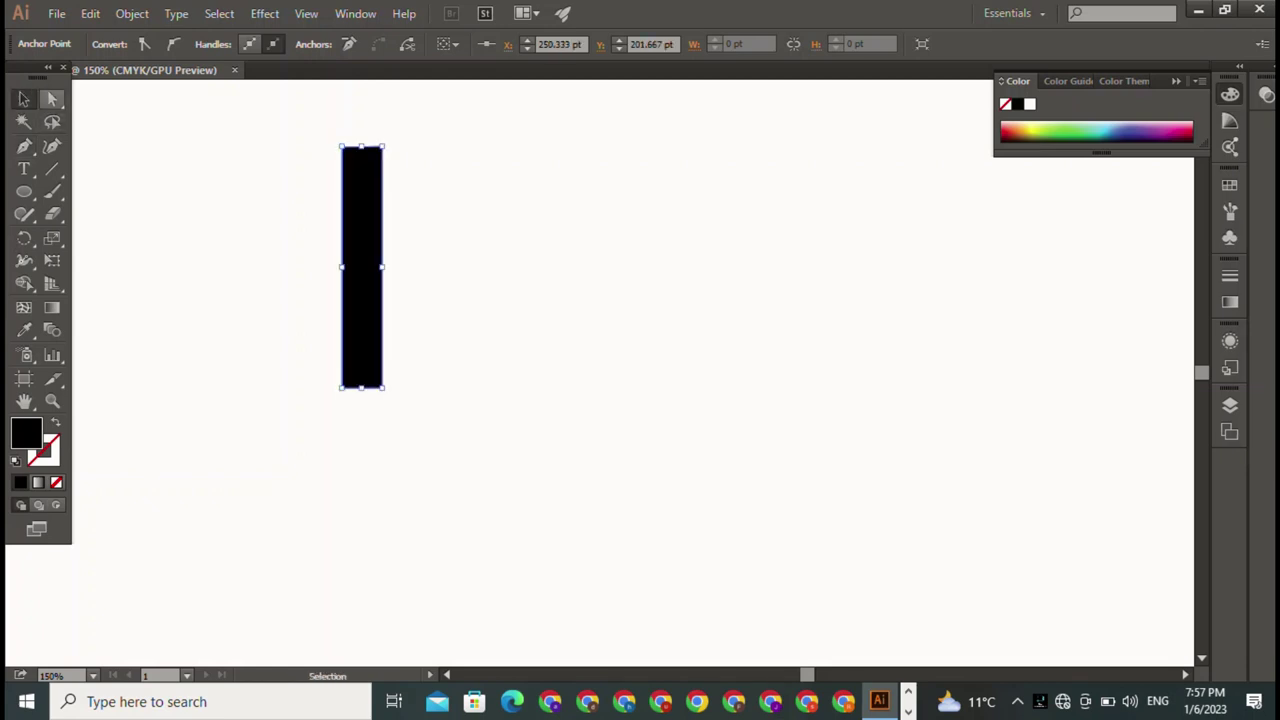
Step: Duplicate the bar to the right as the H's second stem
key(v)
key(ctrl+shift+a)
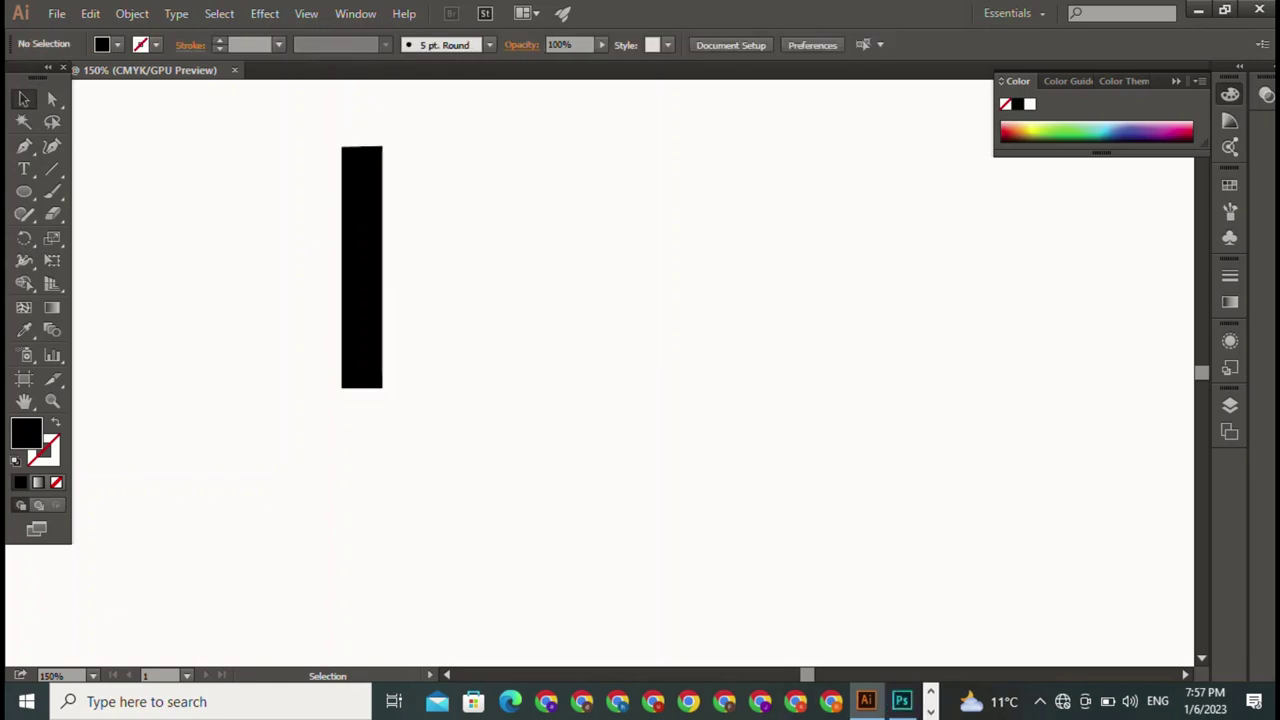
key(ctrl+a)
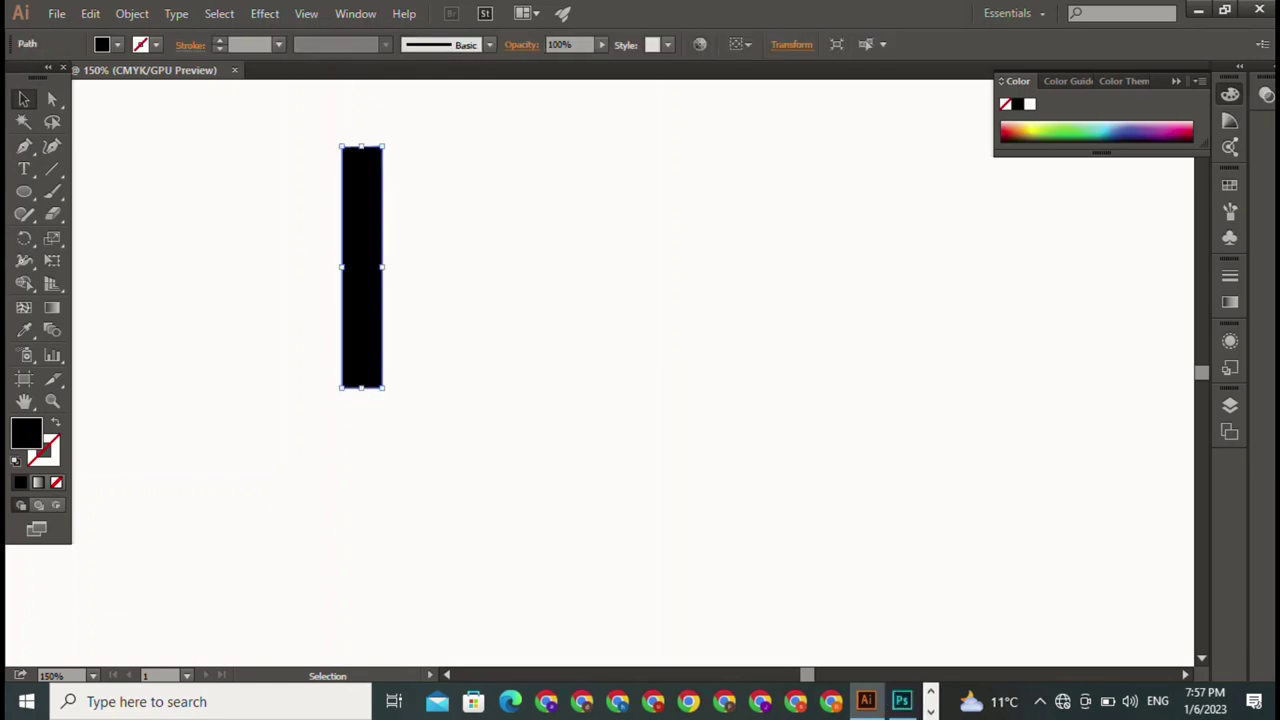
drag(361, 267, 481, 266)
drag(314, 127, 566, 195)
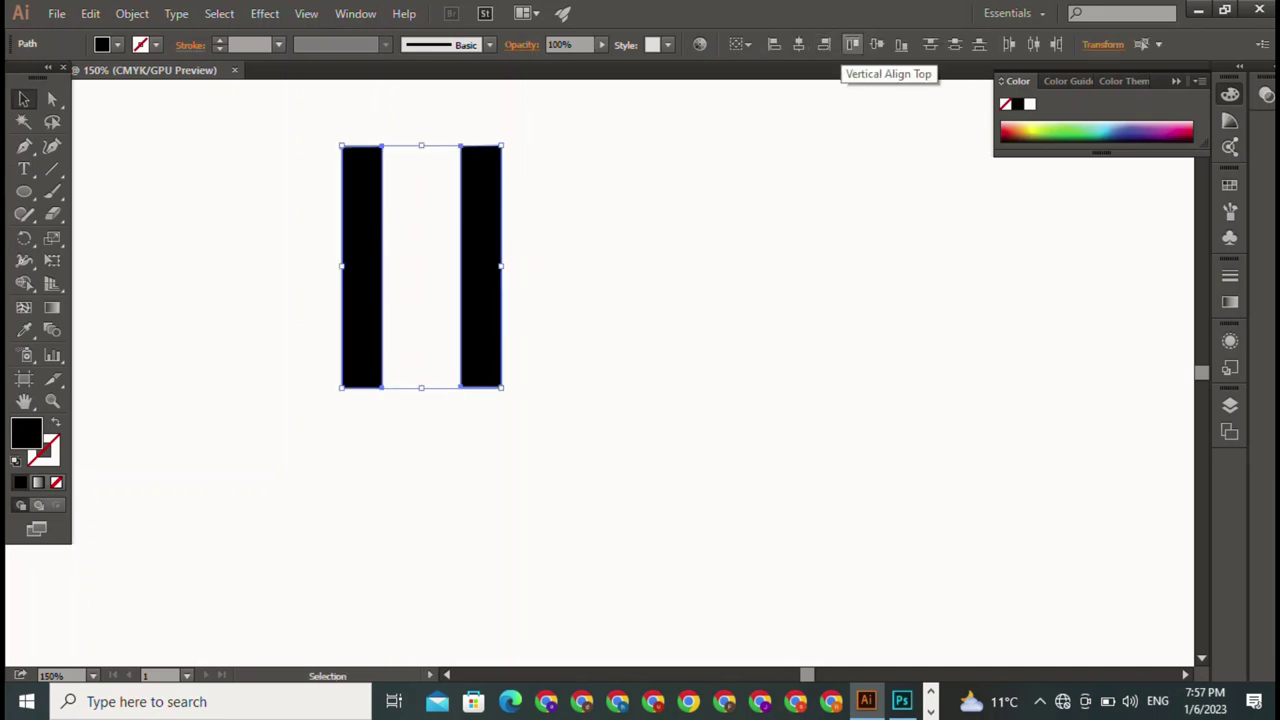
key(ctrl+shift+a)
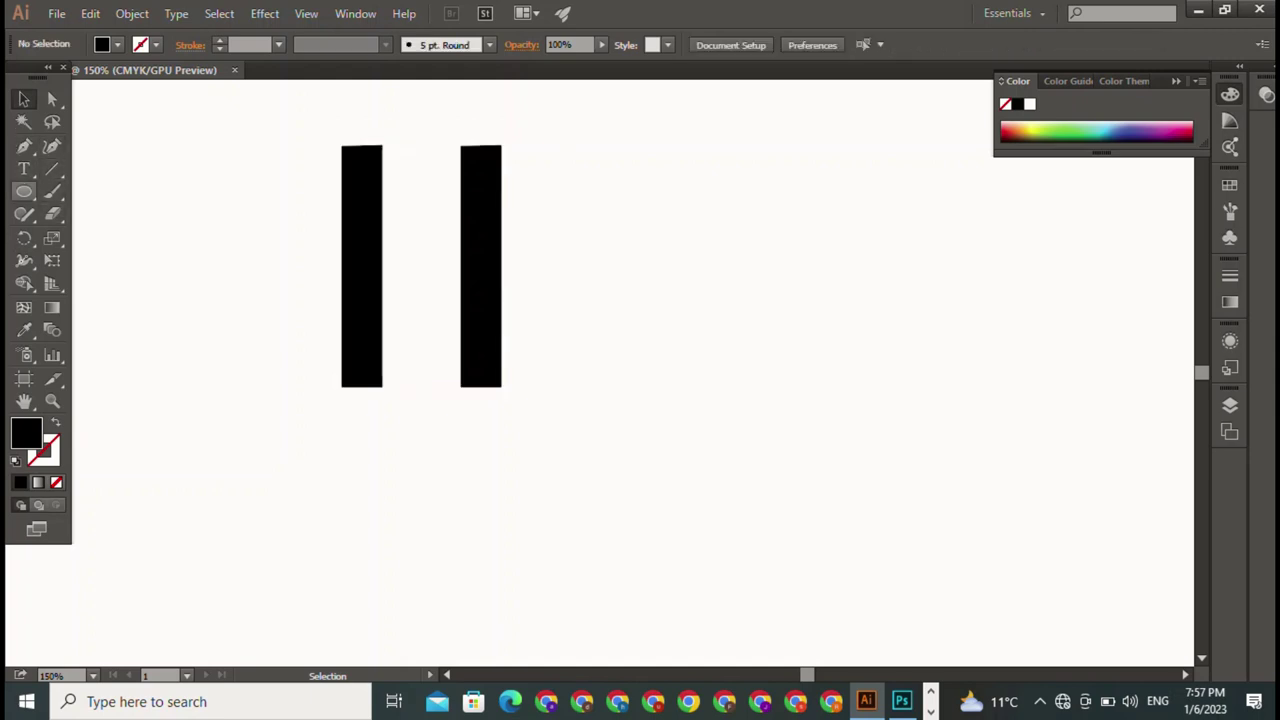
Step: Draw a thin horizontal rectangle and place it between the two stems as the crossbar
drag(24, 191, 306, 192)
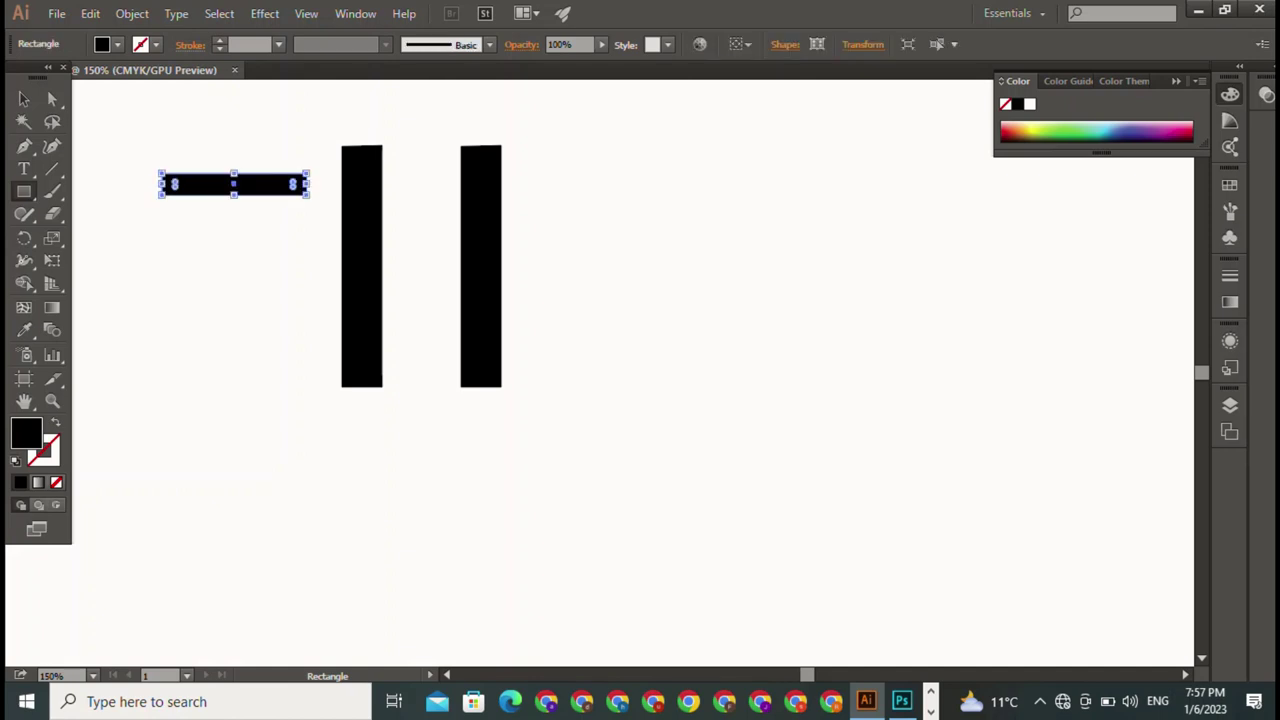
click(306, 192)
key(Escape)
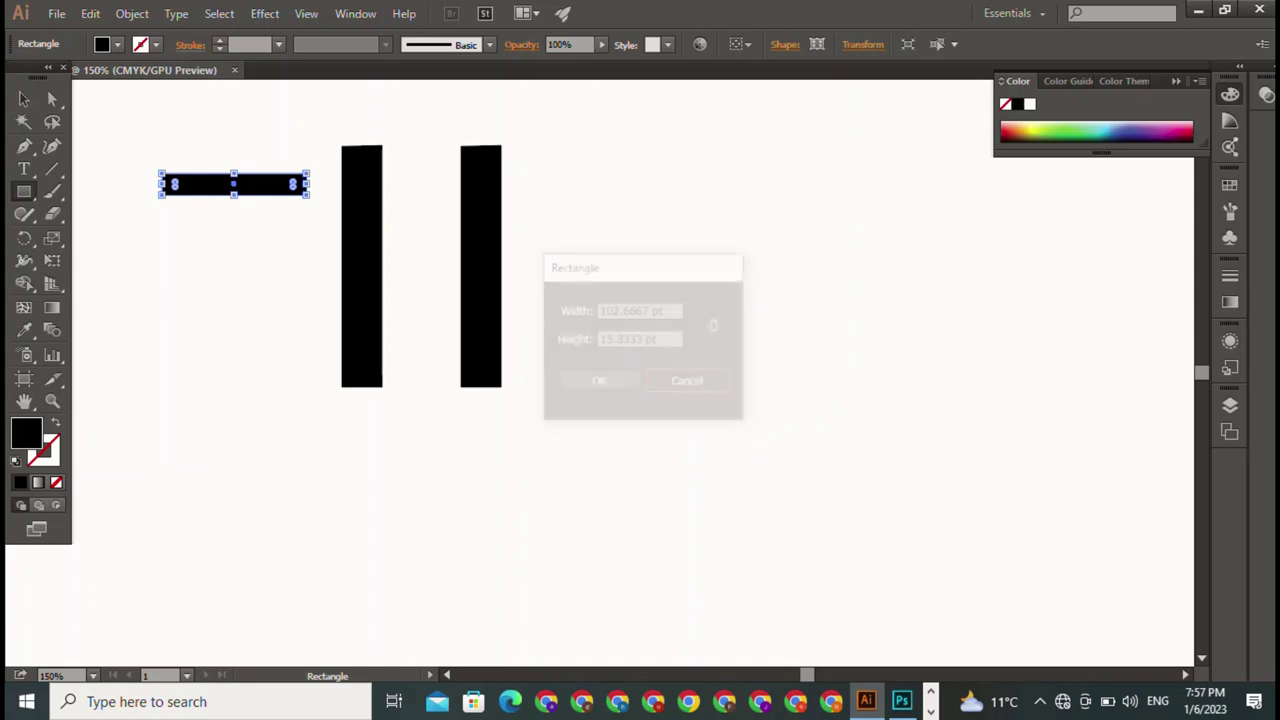
key(v)
drag(233, 184, 418, 254)
key(ctrl+shift+a)
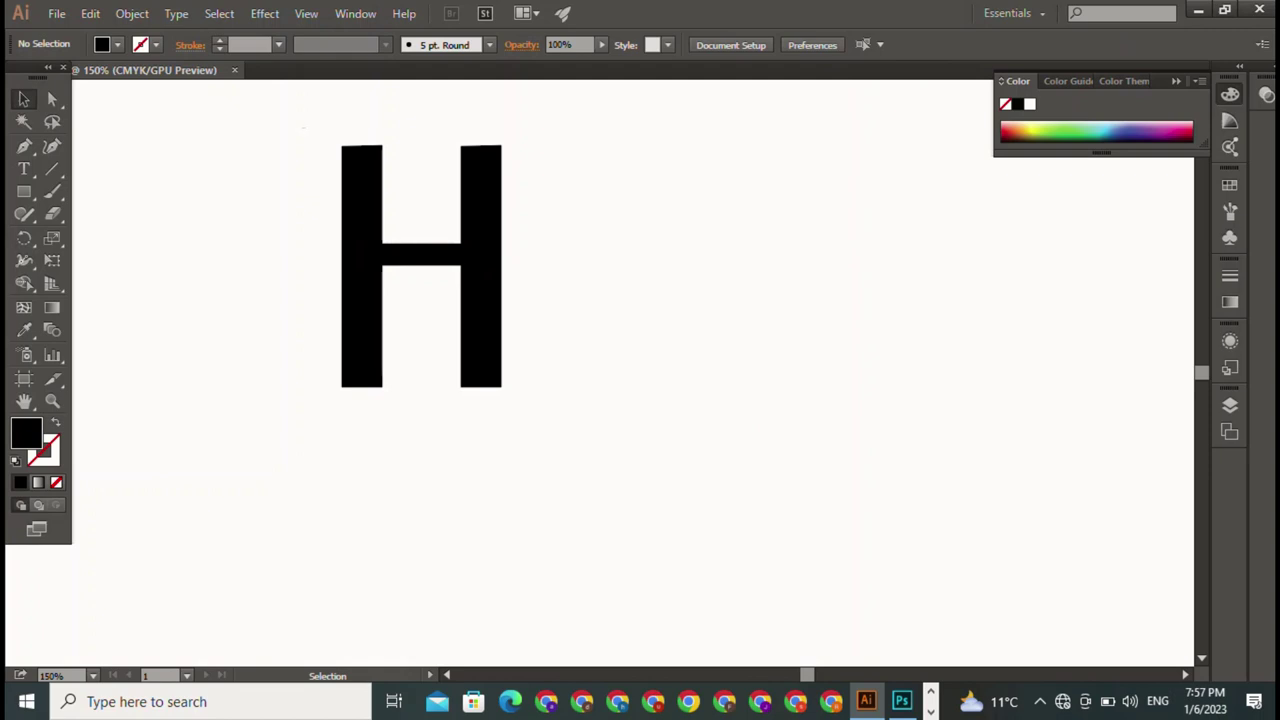
Step: Move all three parts of the H down and to the right
drag(300, 127, 597, 371)
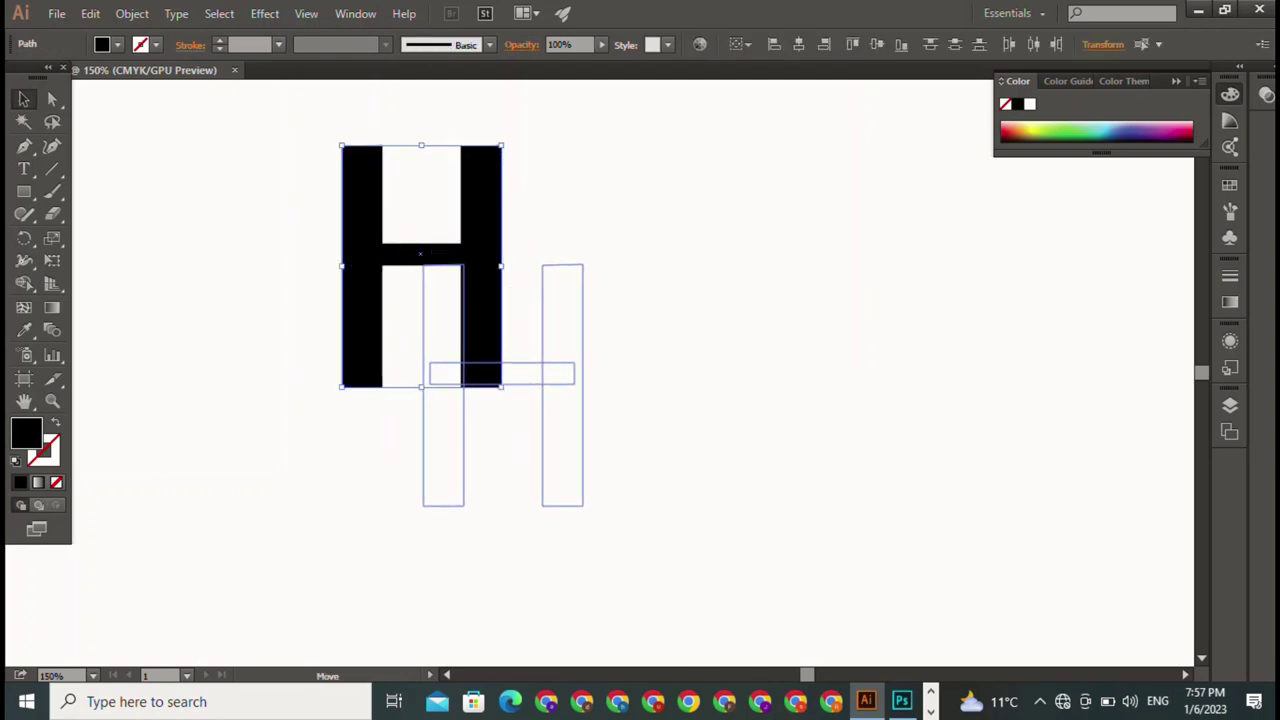
drag(420, 254, 501, 373)
key(a)
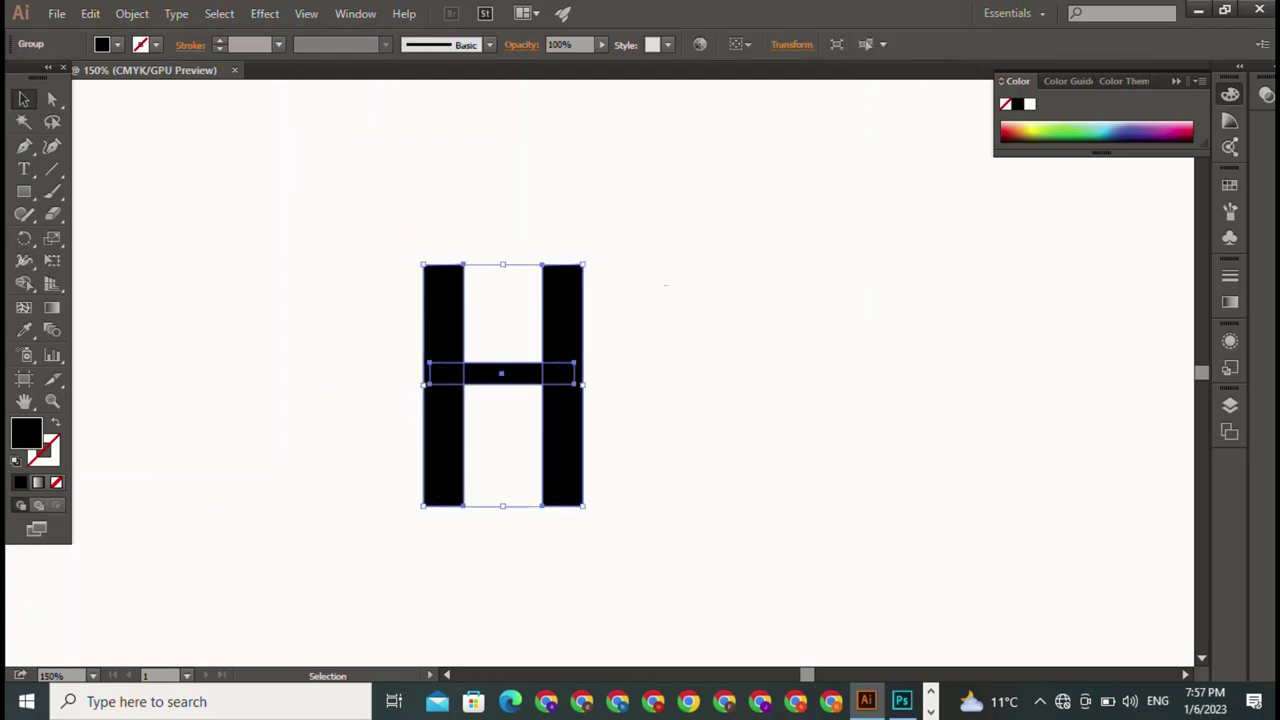
key(ctrl+shift+a)
Step: Round the top-right corners of the right and left H stems using live corner widgets
key(a)
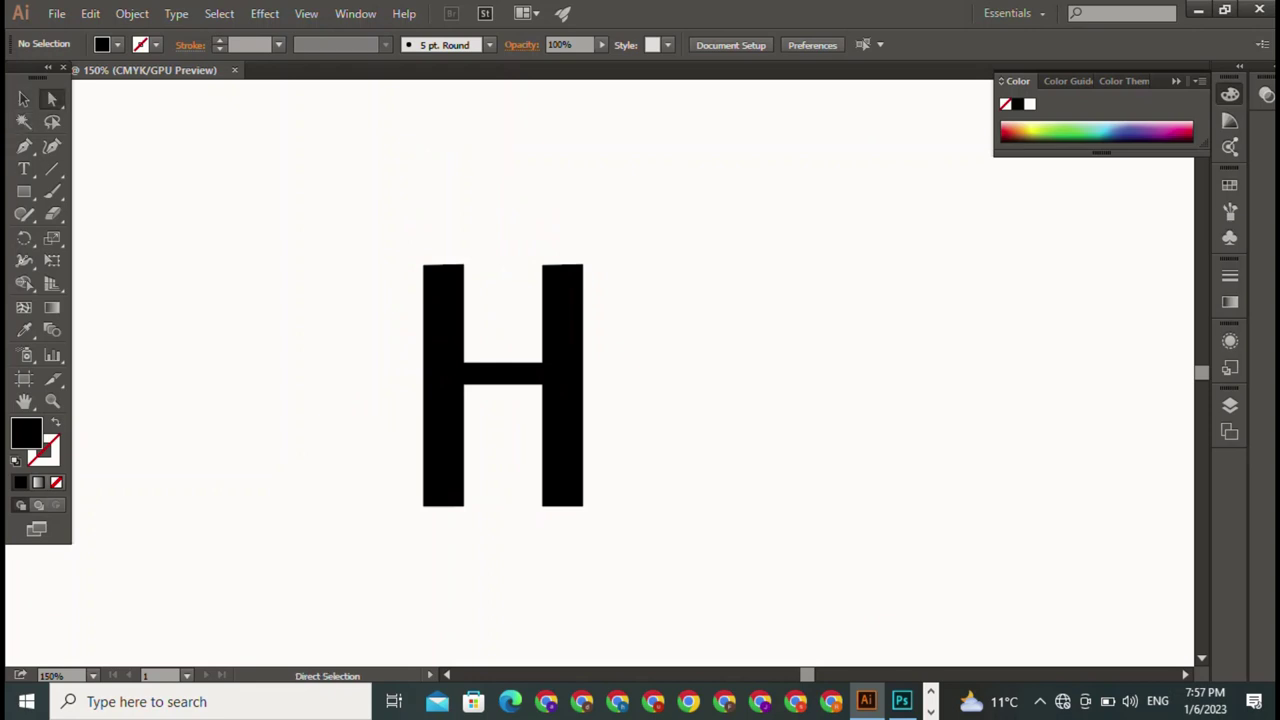
mouse_move(600, 280)
mouse_down()
mouse_move(600, 295)
mouse_move(550, 292)
mouse_up()
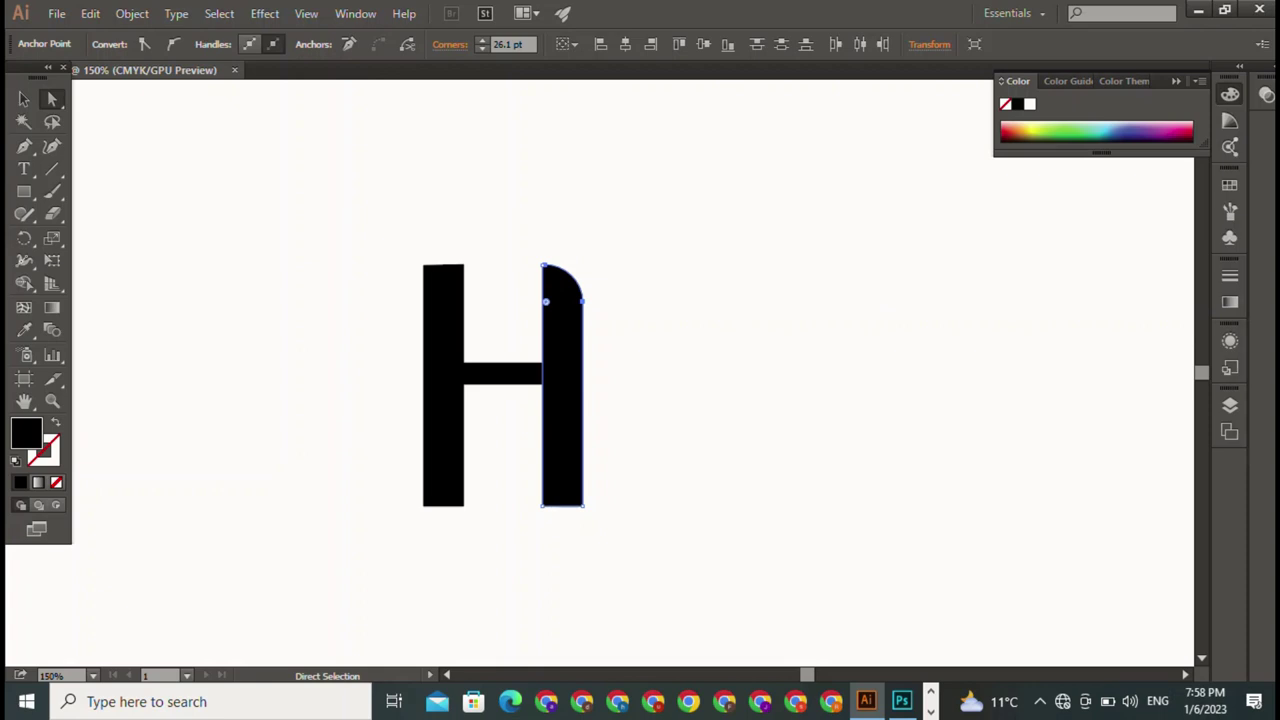
mouse_move(460, 245)
mouse_down()
mouse_move(470, 272)
mouse_move(424, 304)
mouse_up()
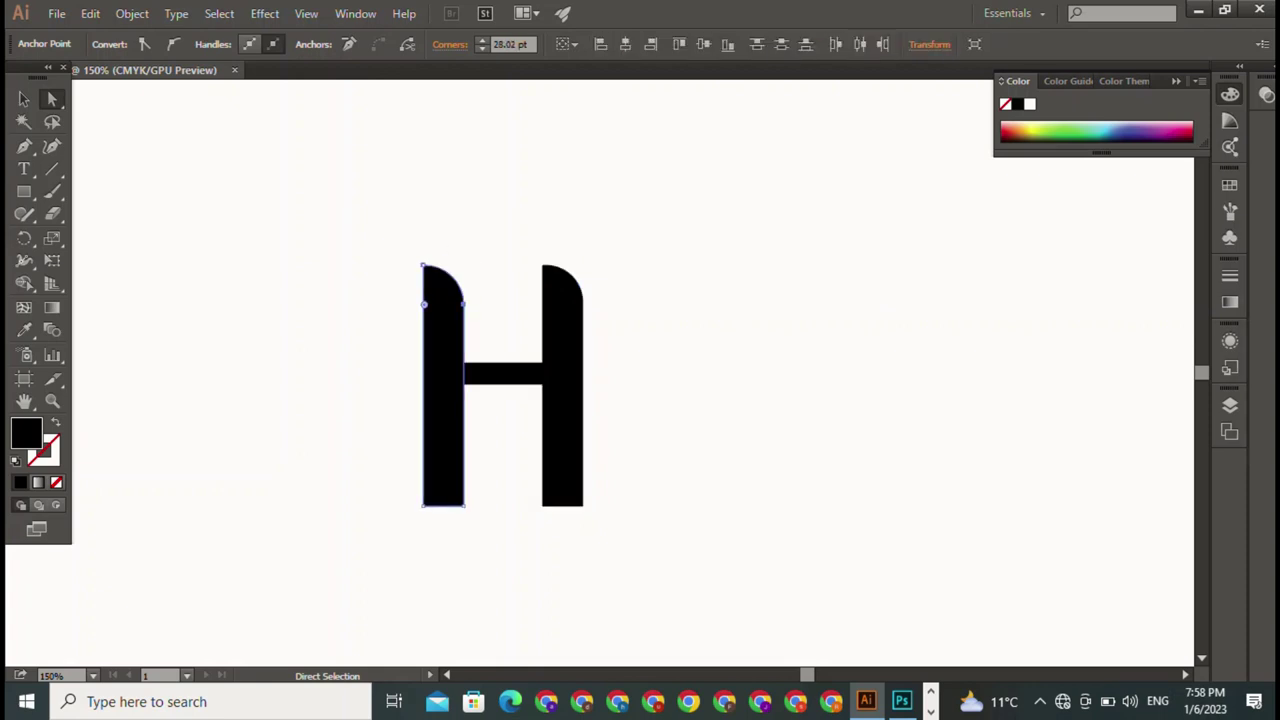
click(562, 400)
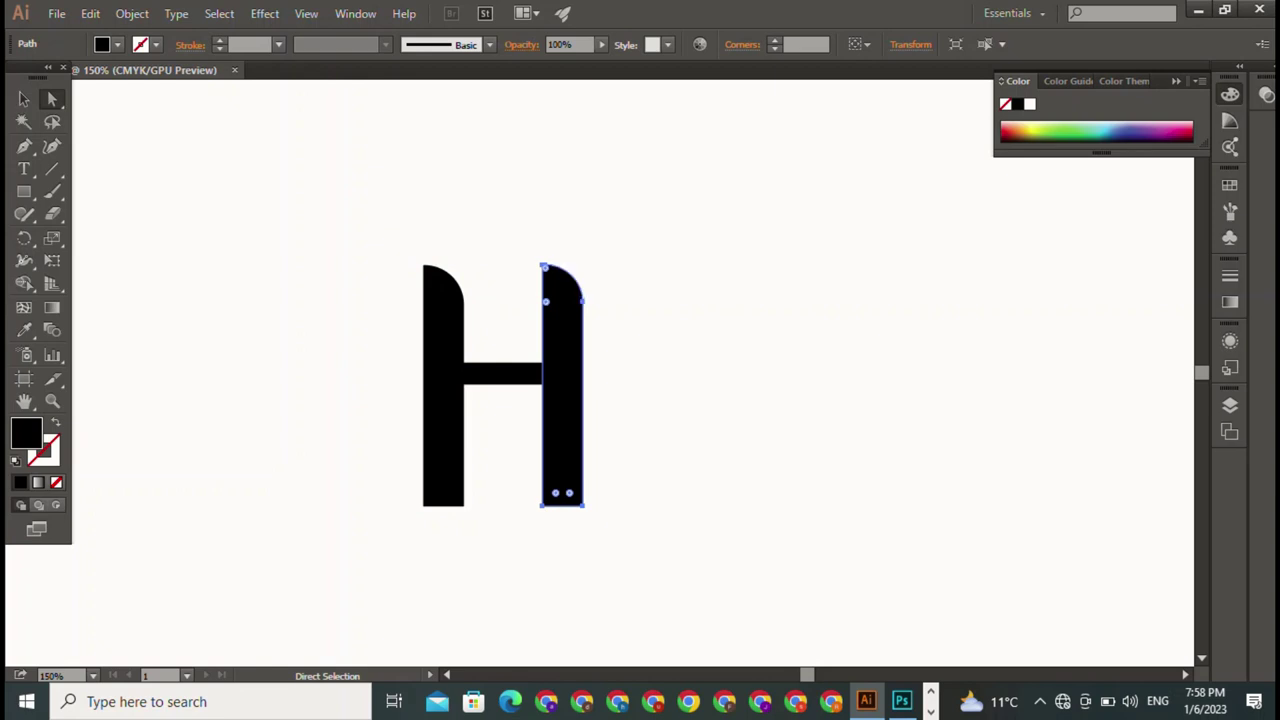
mouse_move(546, 301)
mouse_down()
mouse_move(564, 313)
mouse_move(545, 262)
mouse_up()
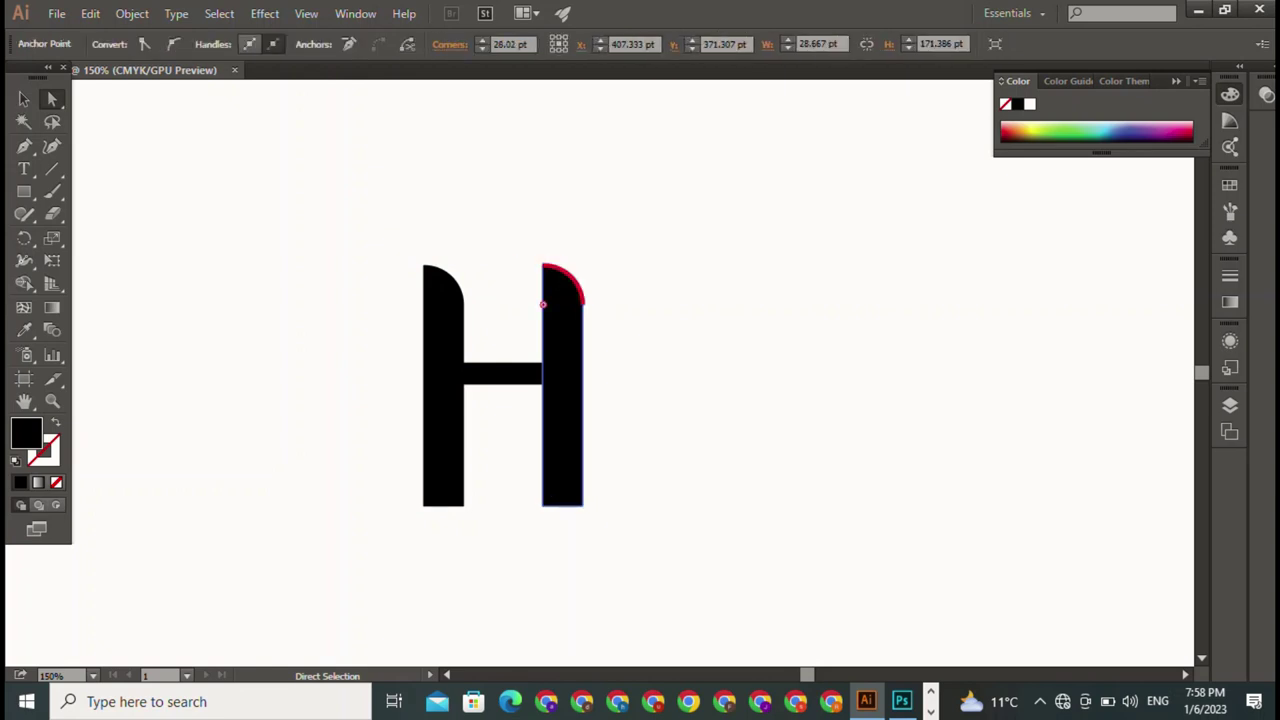
key(ctrl+shift+a)
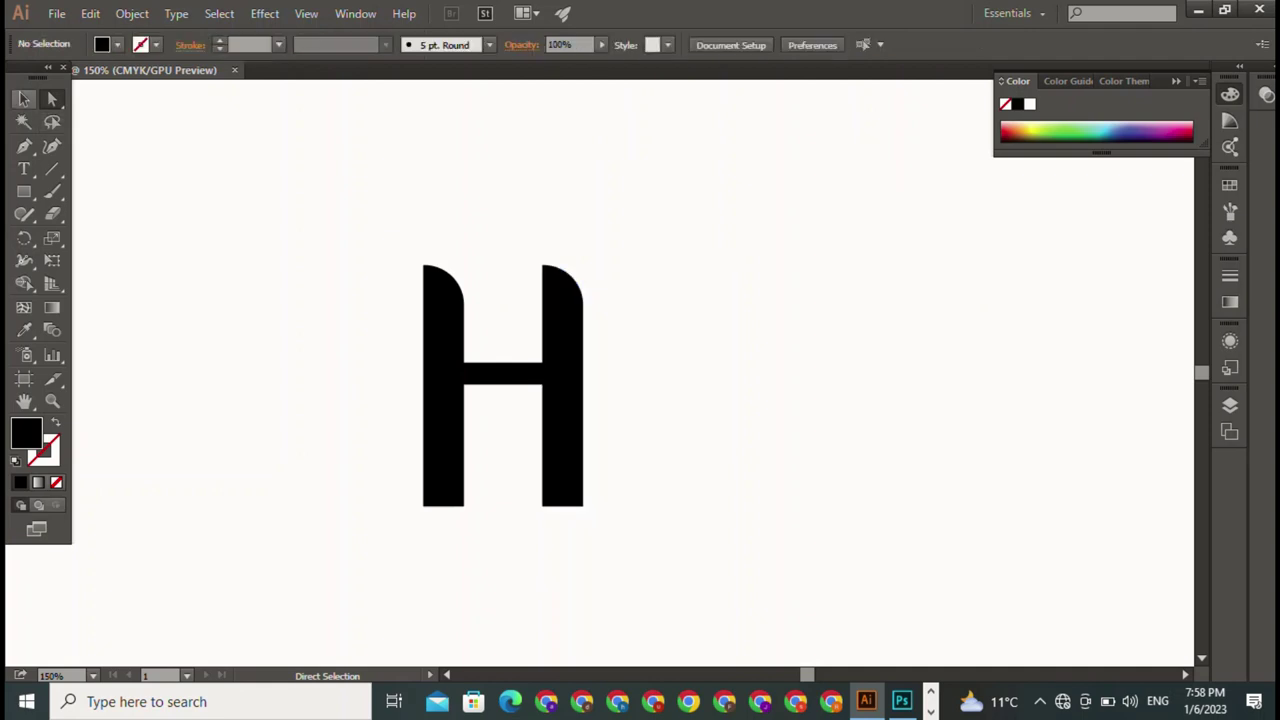
Step: Group the three parts of the H into one letter
key(v)
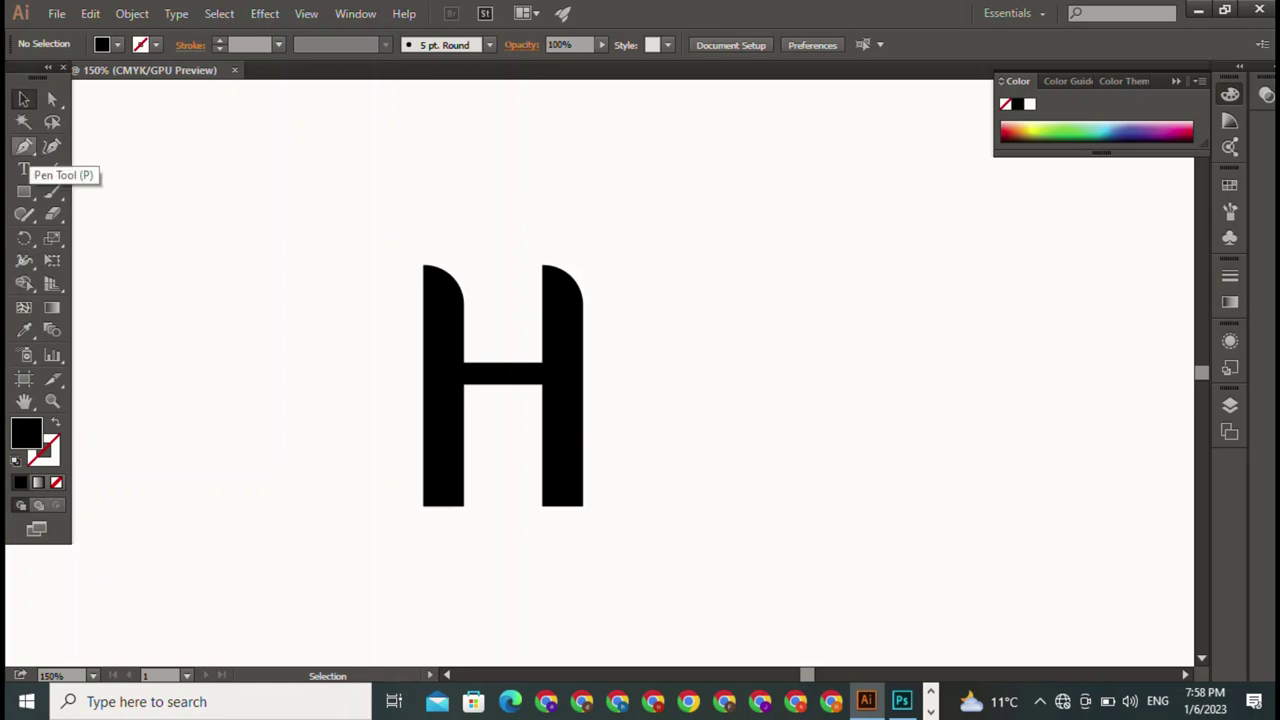
click(24, 192)
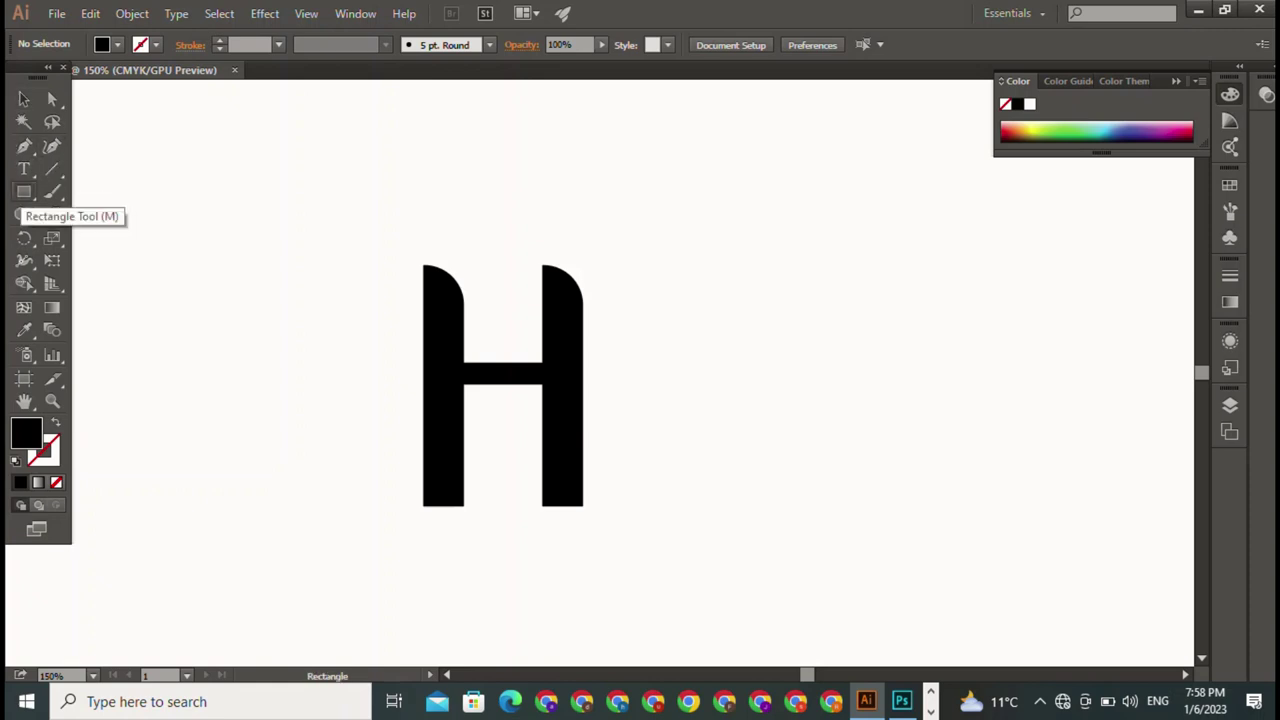
key(v)
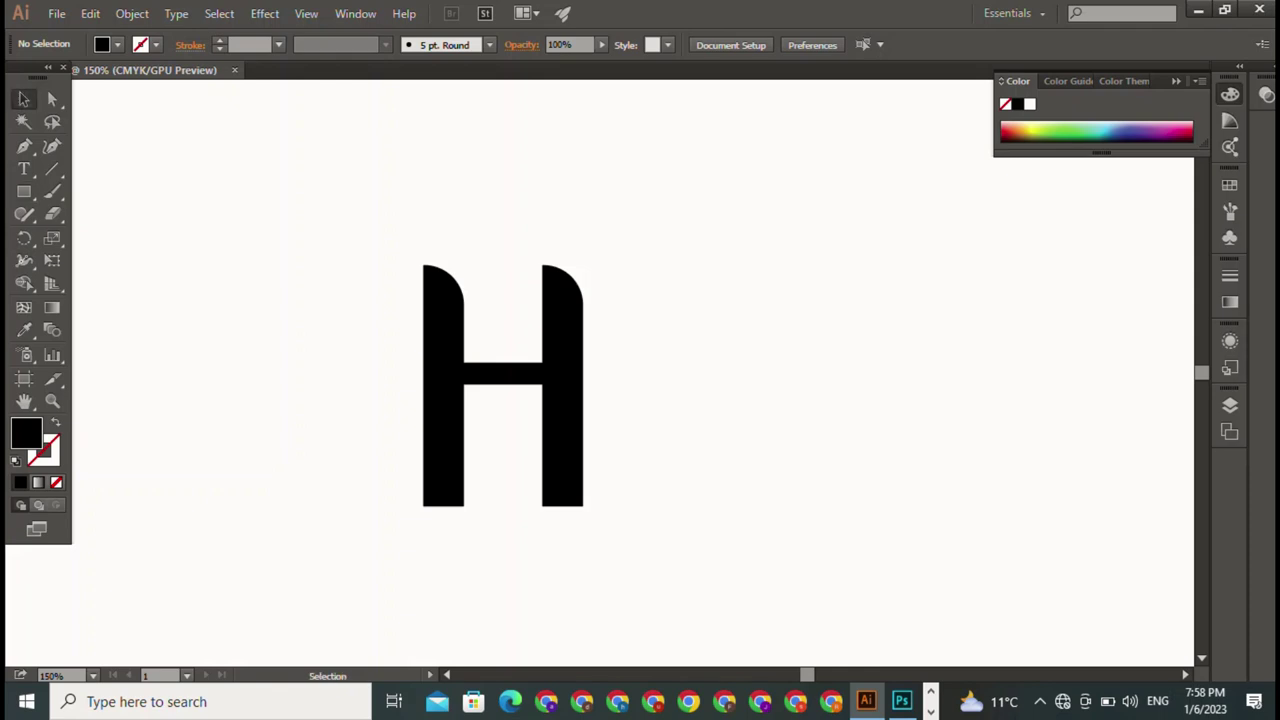
key(ctrl+a)
key(ctrl+g)
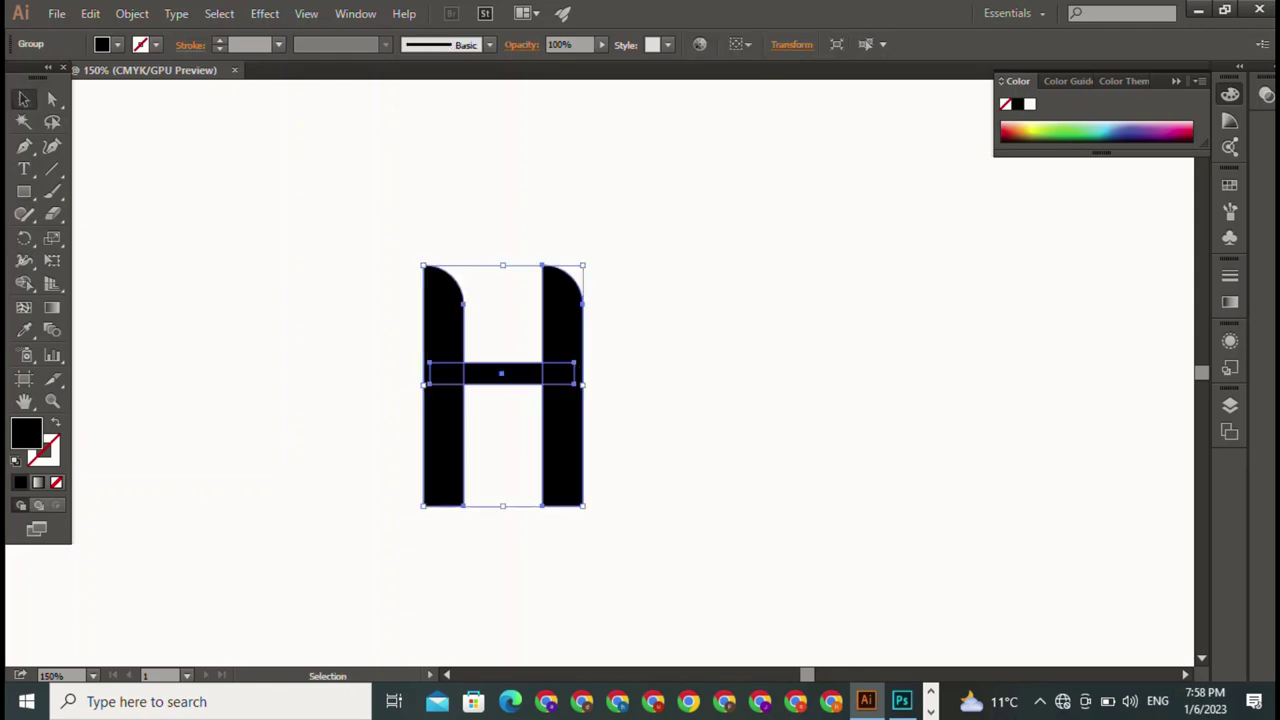
key(ctrl+shift+a)
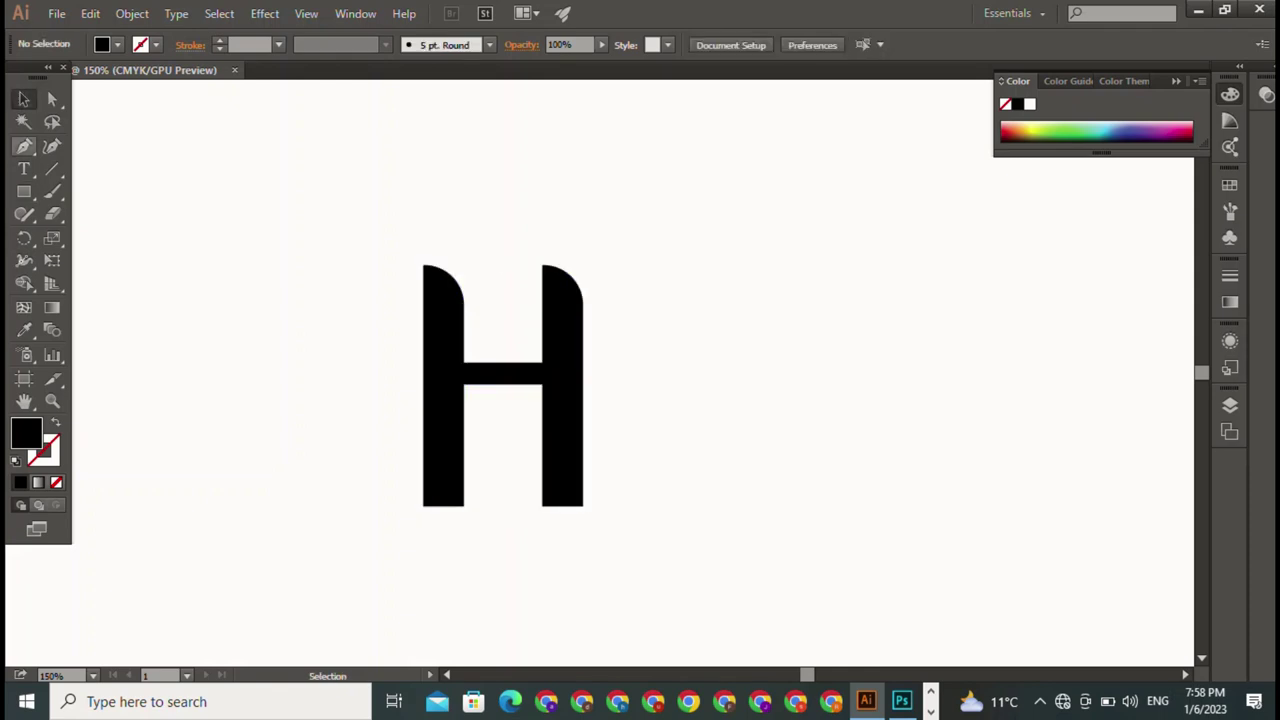
Step: Draw a tall black rectangle for the I with the Pen tool
key(p)
drag(169, 203, 169, 341)
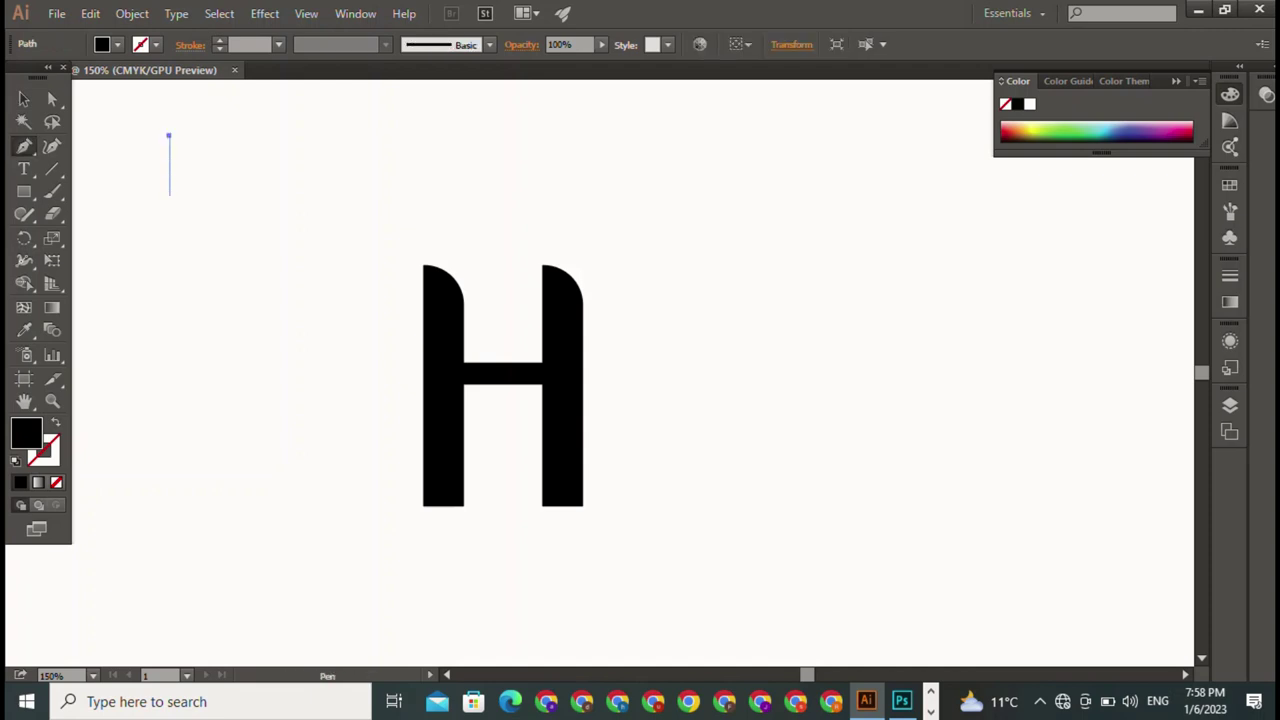
click(168, 134)
click(169, 371)
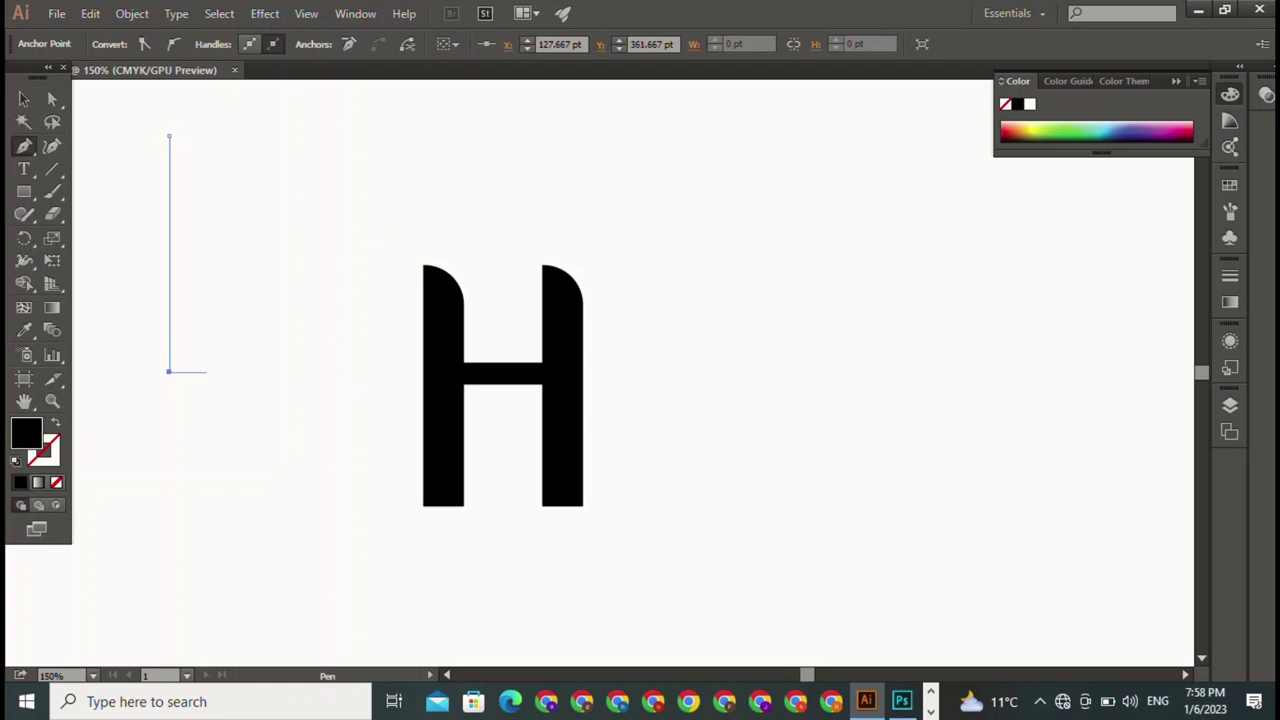
click(206, 371)
drag(206, 133, 240, 133)
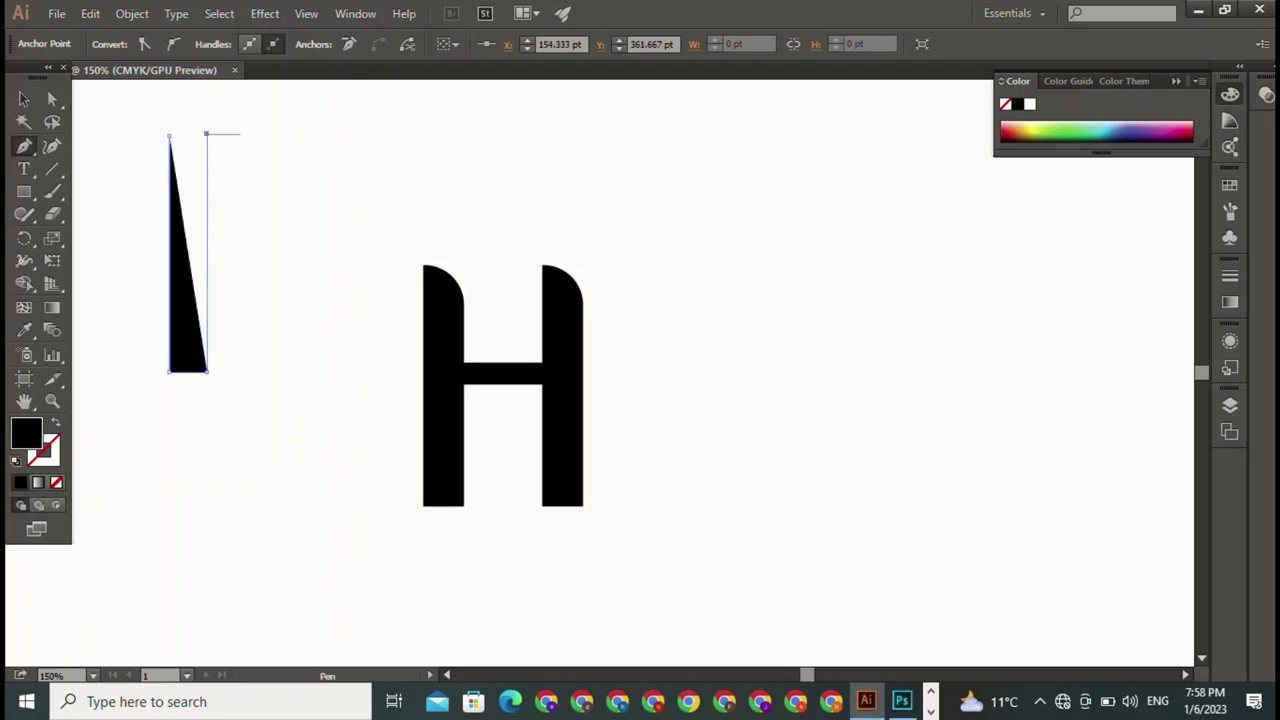
click(169, 134)
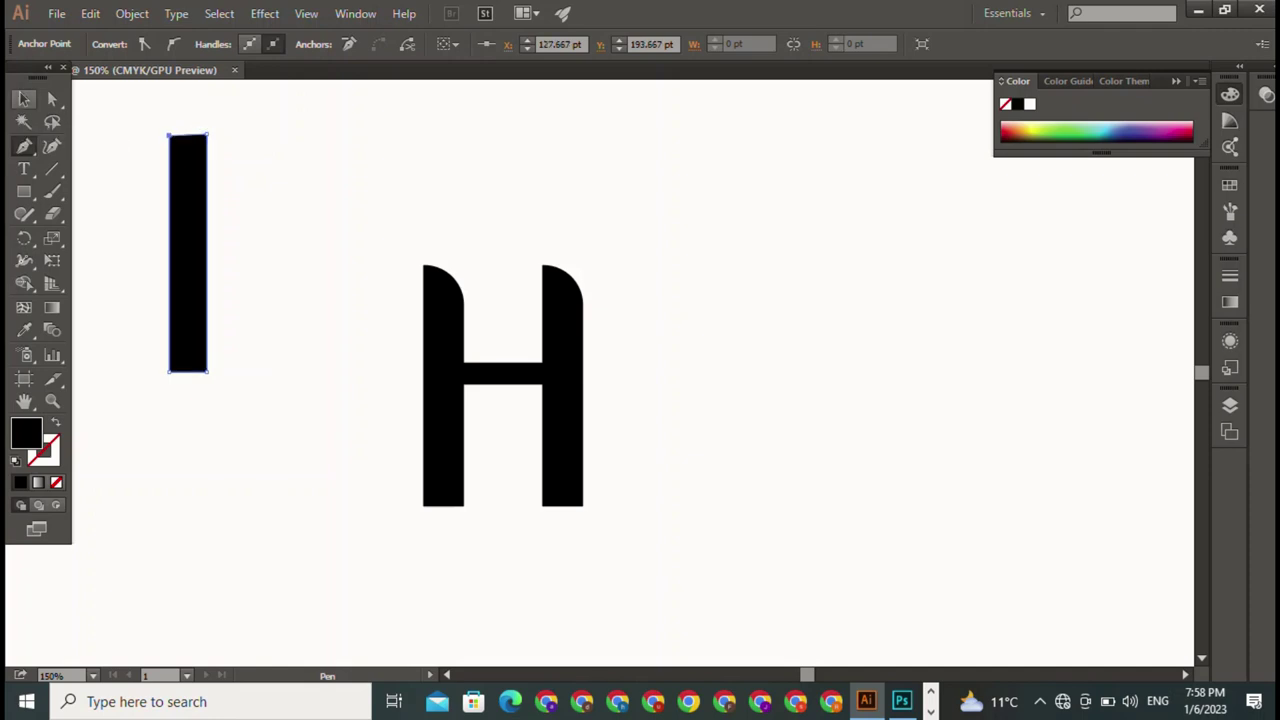
click(24, 98)
Step: Place the I bar just right of the H with their tops aligned
drag(188, 250, 627, 393)
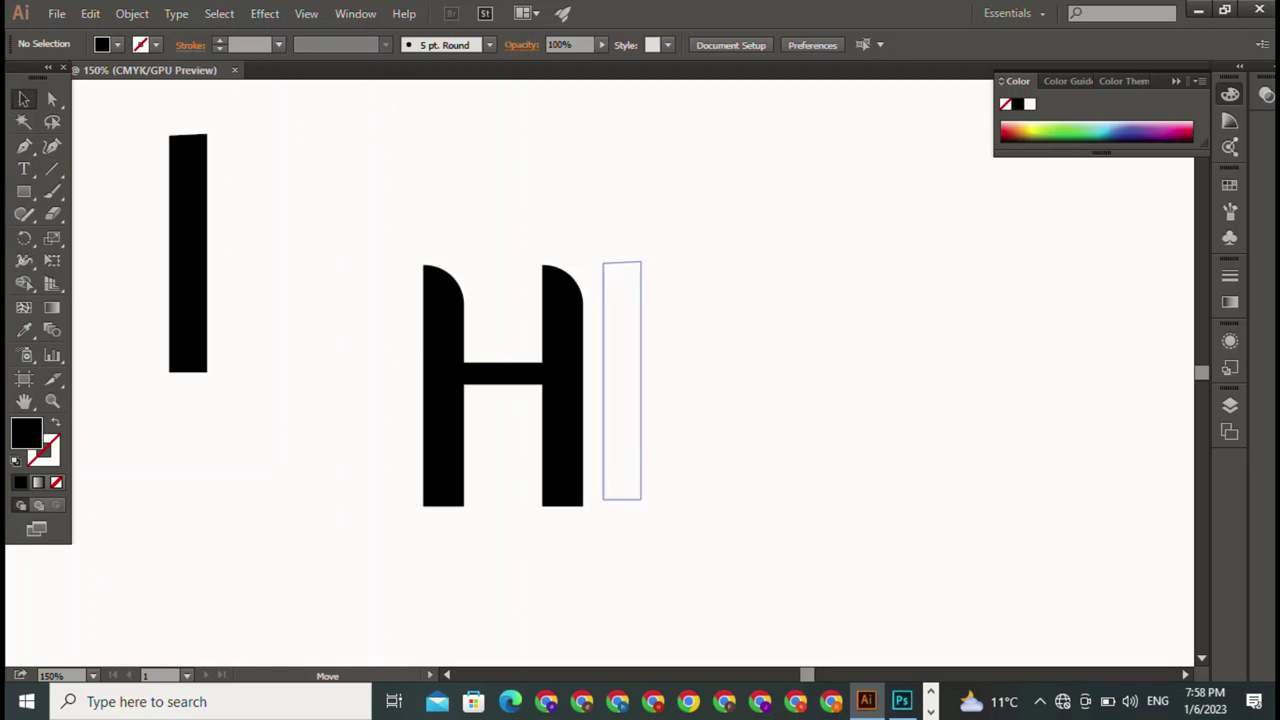
drag(627, 393, 622, 387)
drag(360, 381, 770, 389)
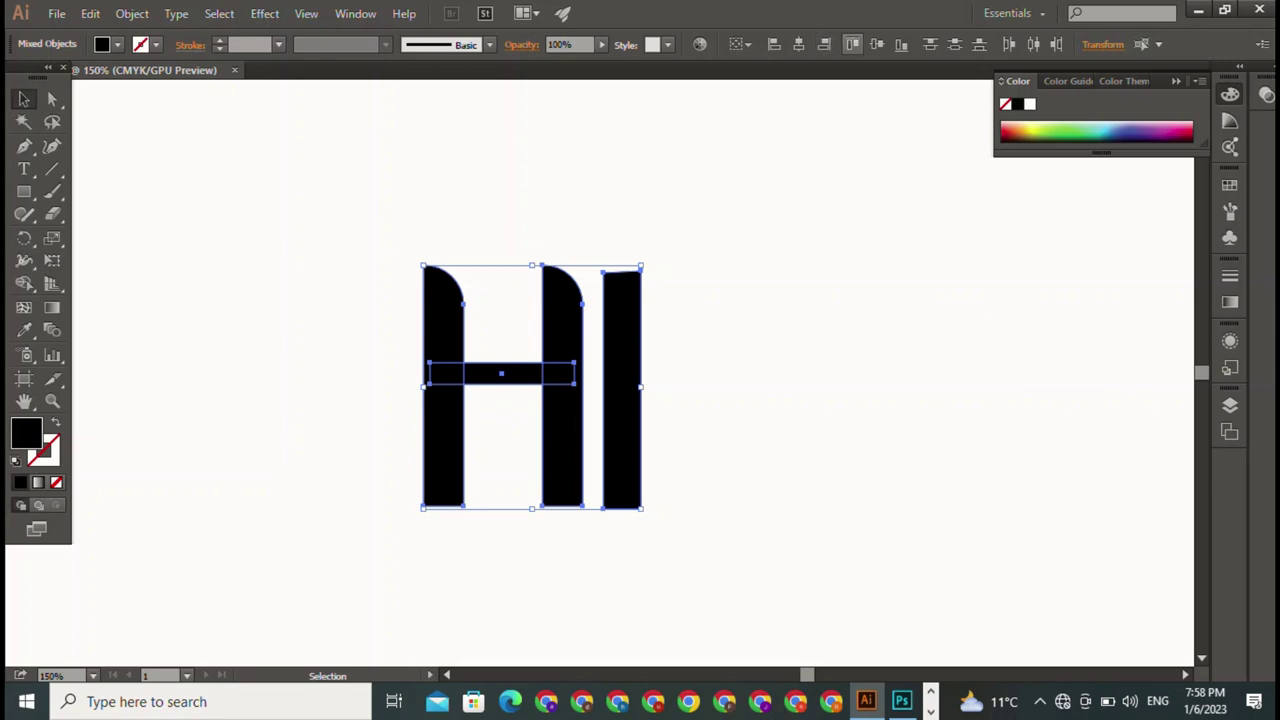
click(852, 44)
key(ctrl+shift+a)
Step: Try lowering the I bar's top-left corner, undo it, and start a new Pen path
click(621, 385)
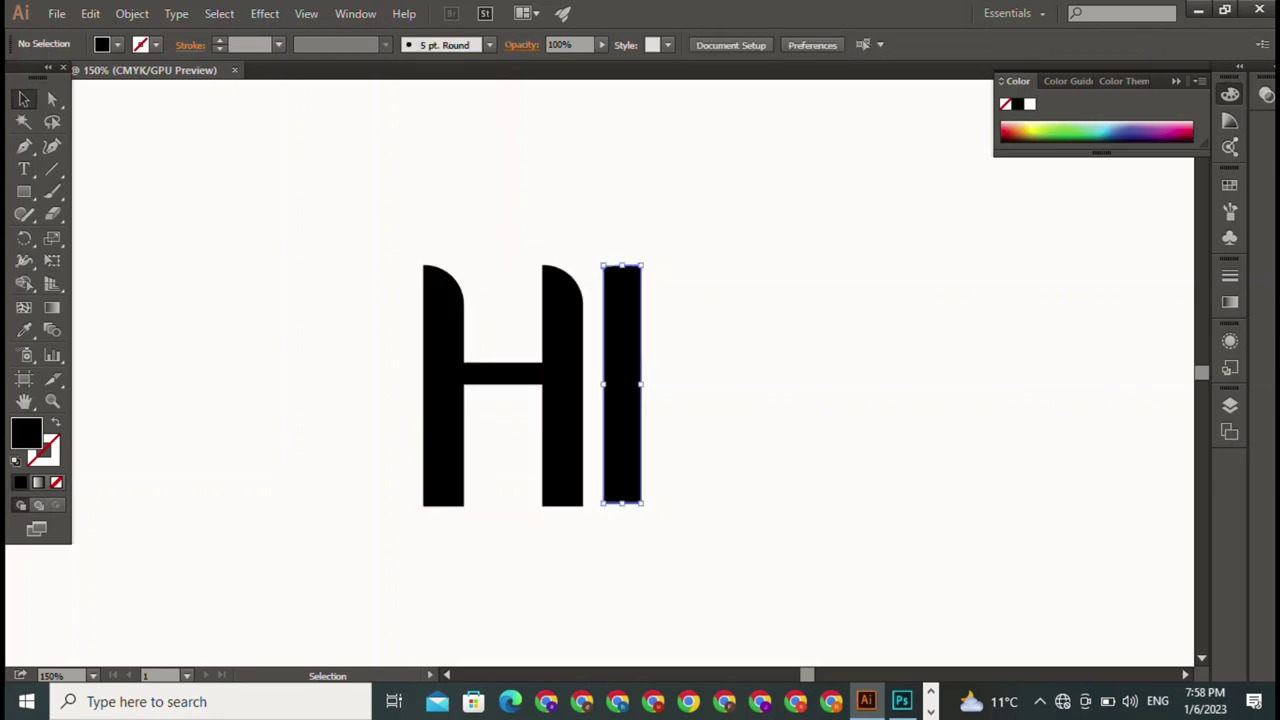
key(Down)
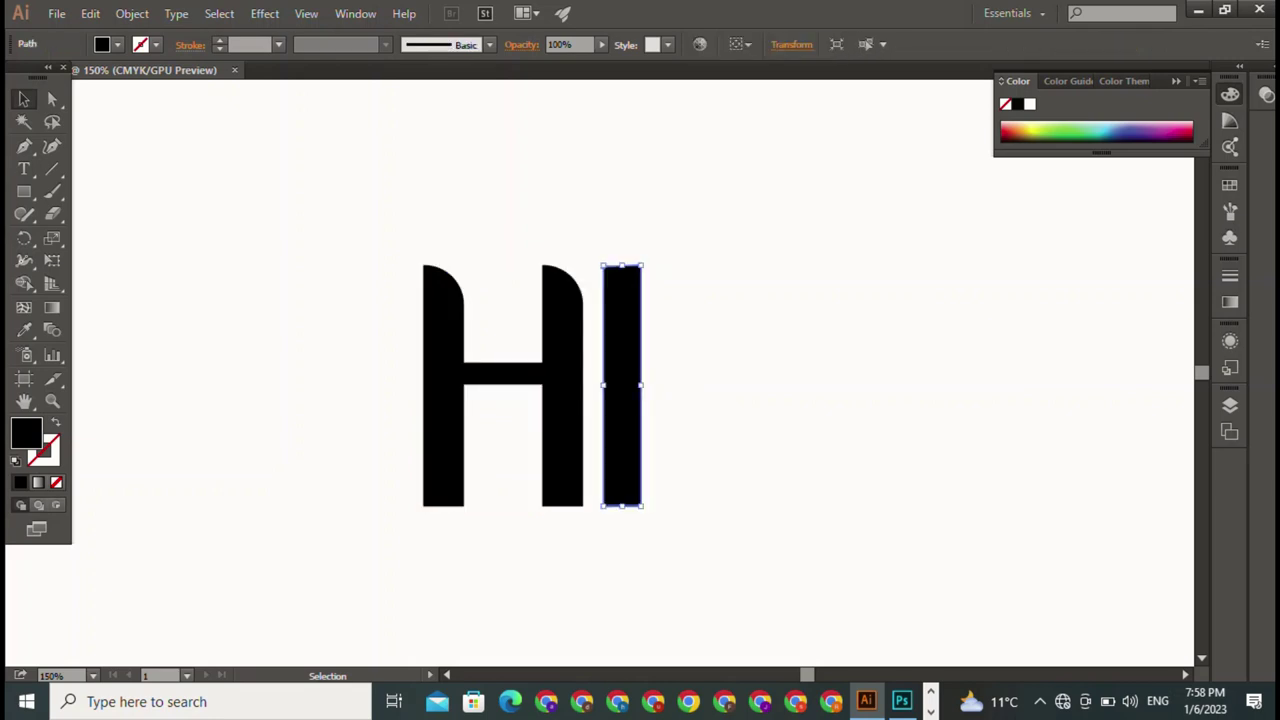
key(ctrl+shift+a)
key(ctrl+z)
key(ctrl+z)
click(26, 148)
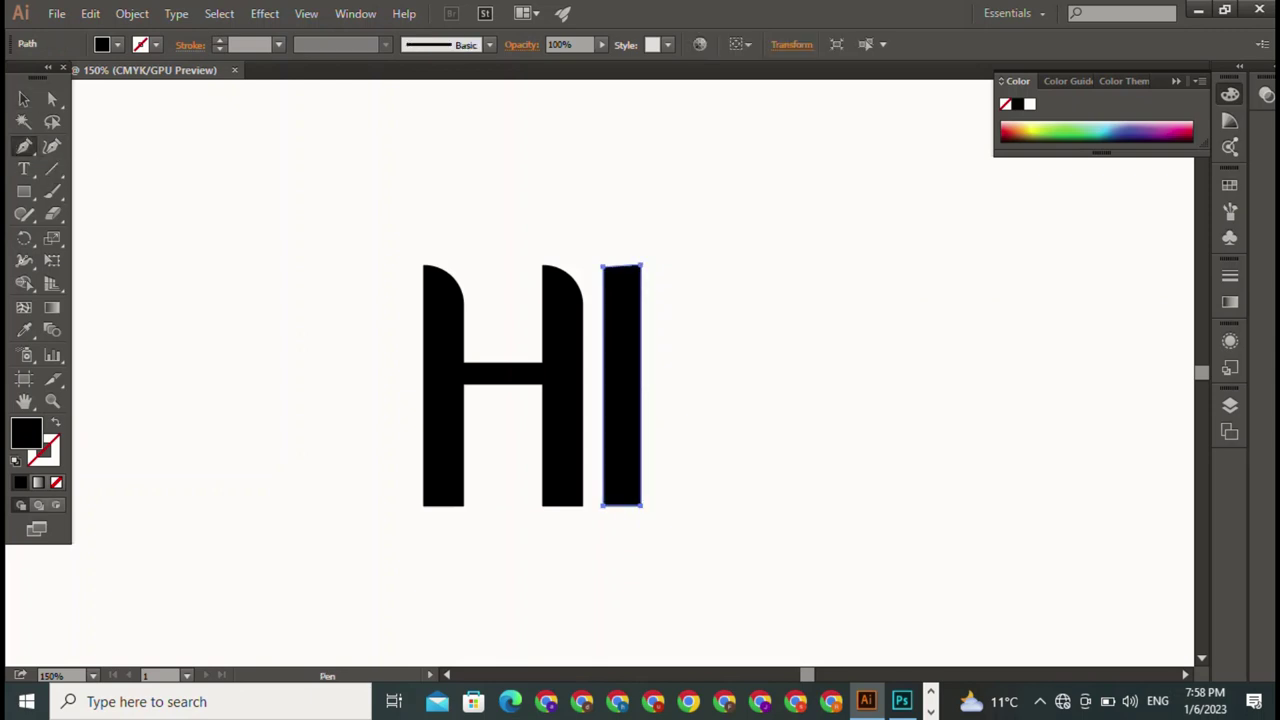
click(146, 174)
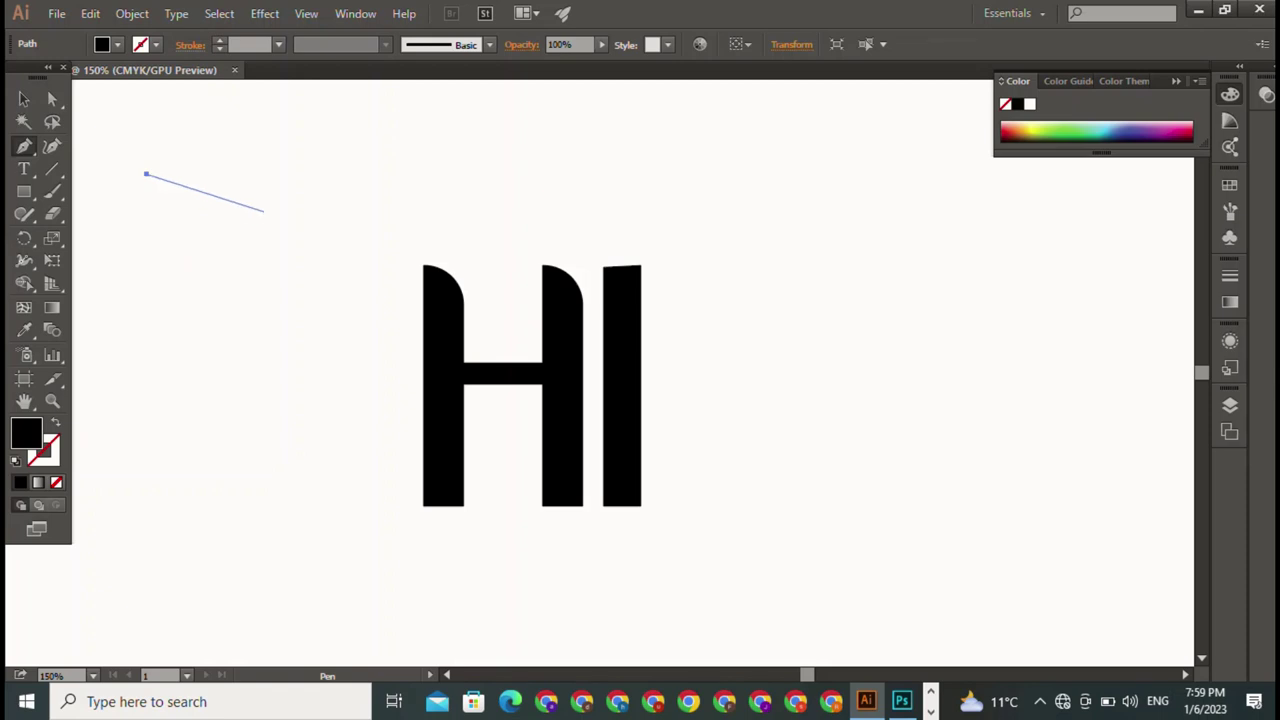
Step: Attempt a curved point below the start, then undo the unwanted curve
mouse_move(196, 336)
mouse_down()
mouse_move(133, 442)
mouse_move(165, 405)
mouse_up()
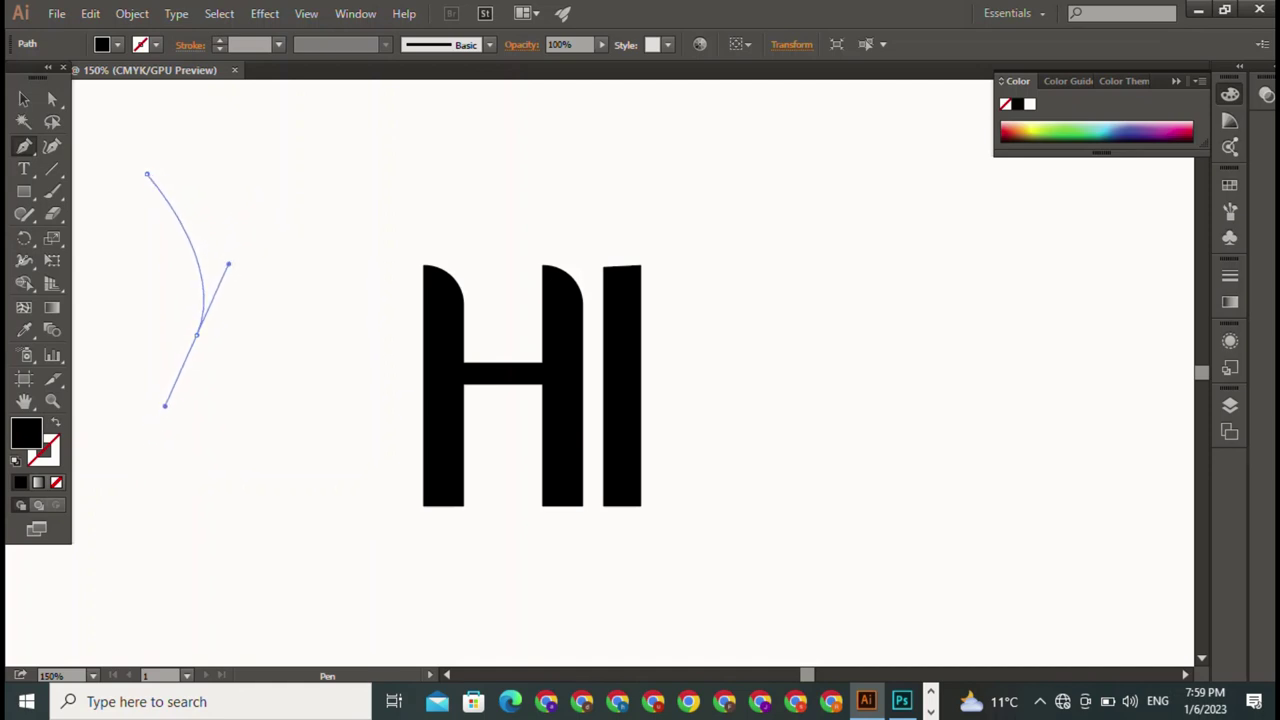
key(ctrl+z)
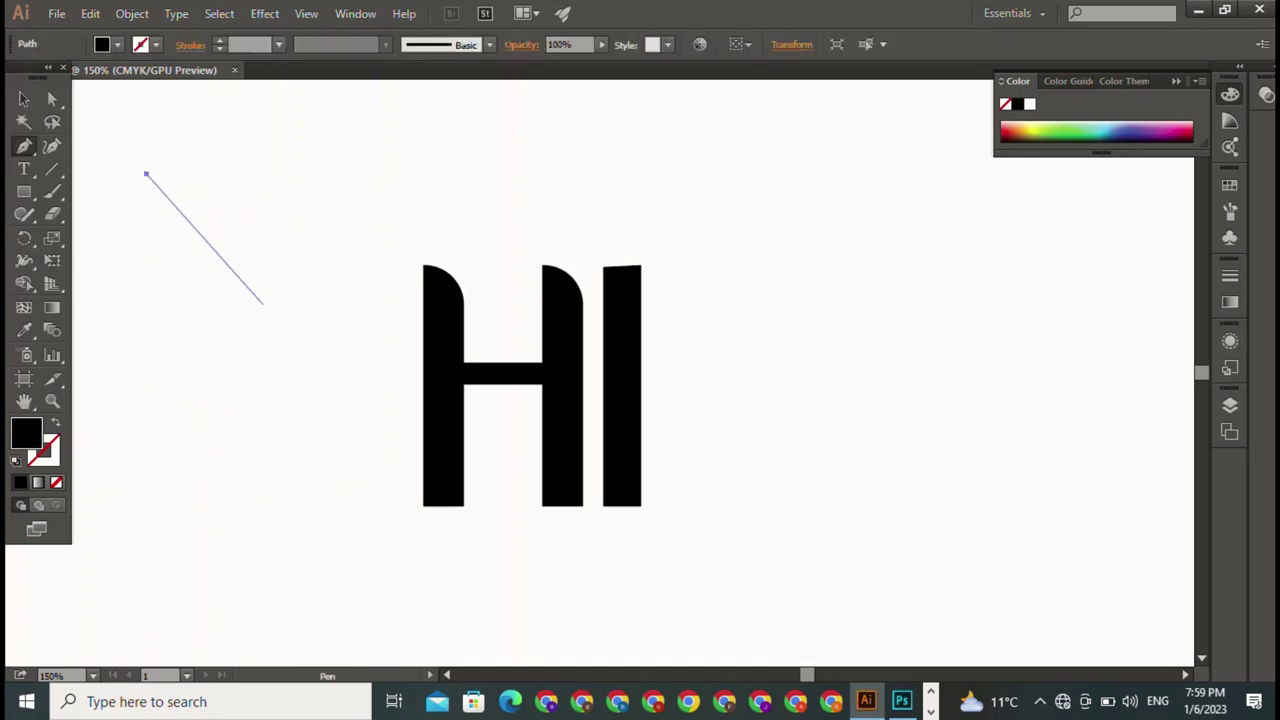
mouse_move(262, 301)
mouse_down()
mouse_move(229, 390)
mouse_move(135, 403)
mouse_move(209, 306)
mouse_up()
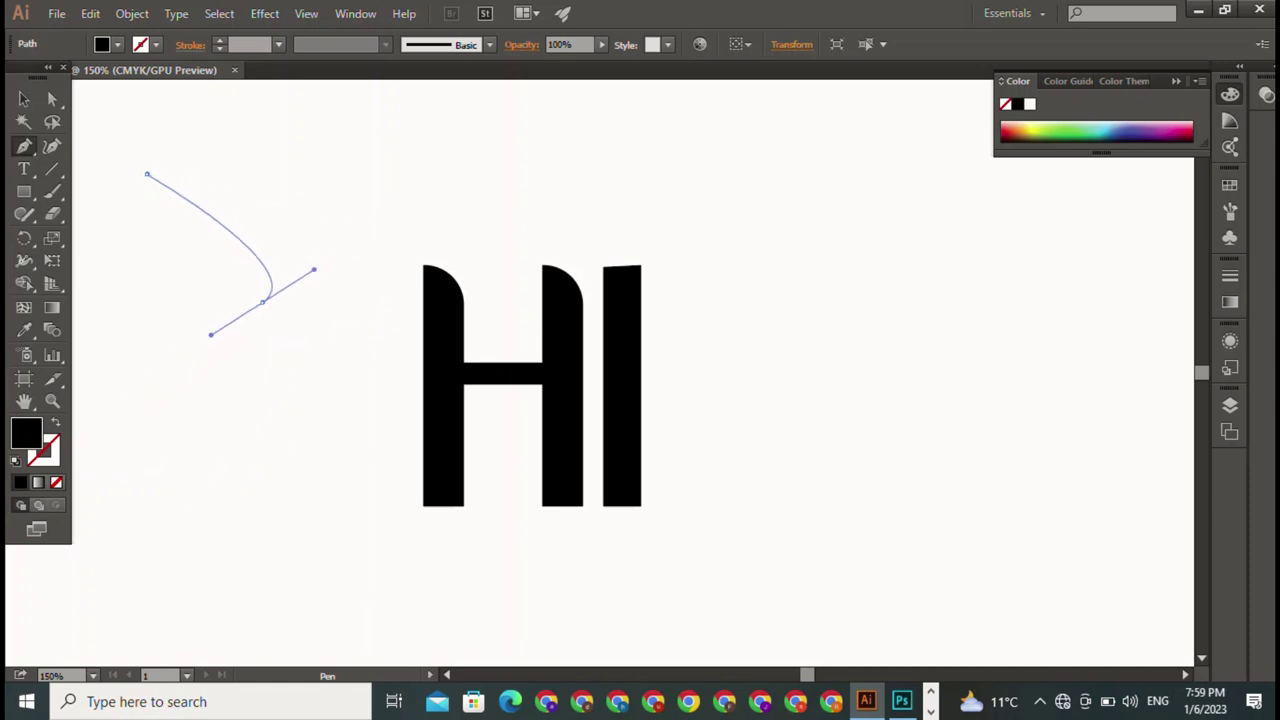
mouse_move(315, 298)
mouse_down()
mouse_move(394, 267)
mouse_move(414, 274)
mouse_move(401, 310)
mouse_up()
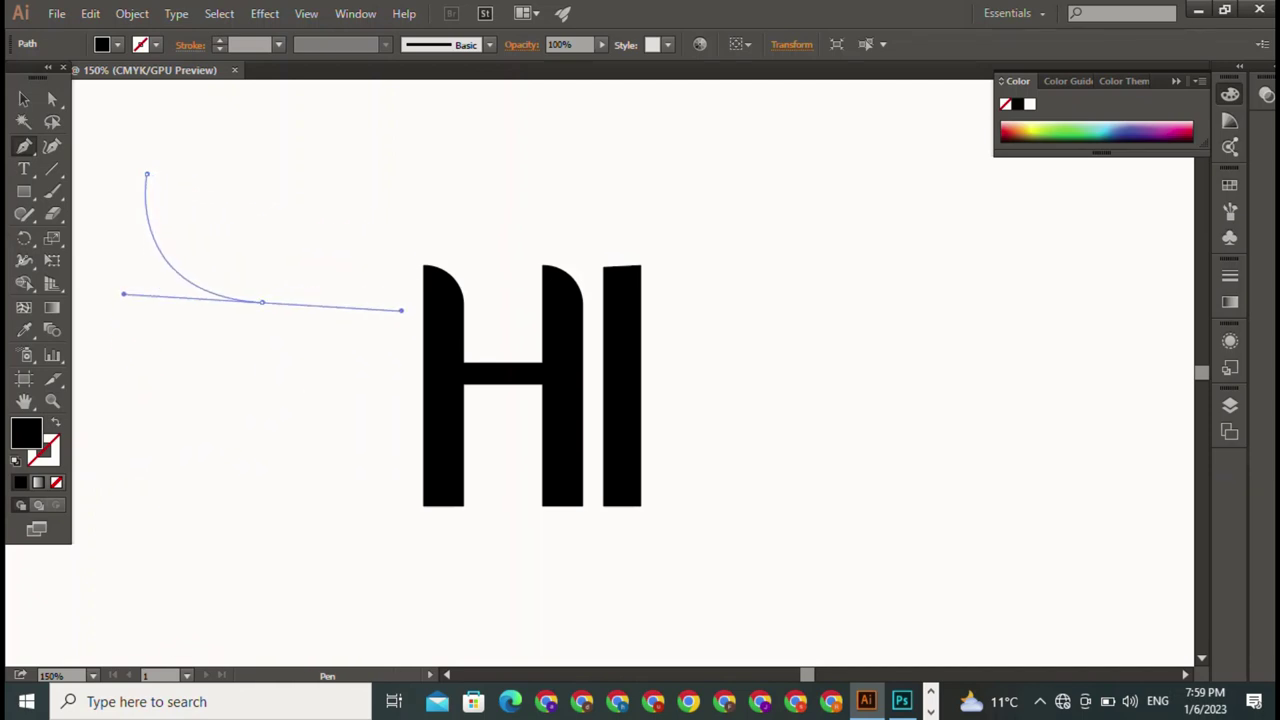
key(ctrl)
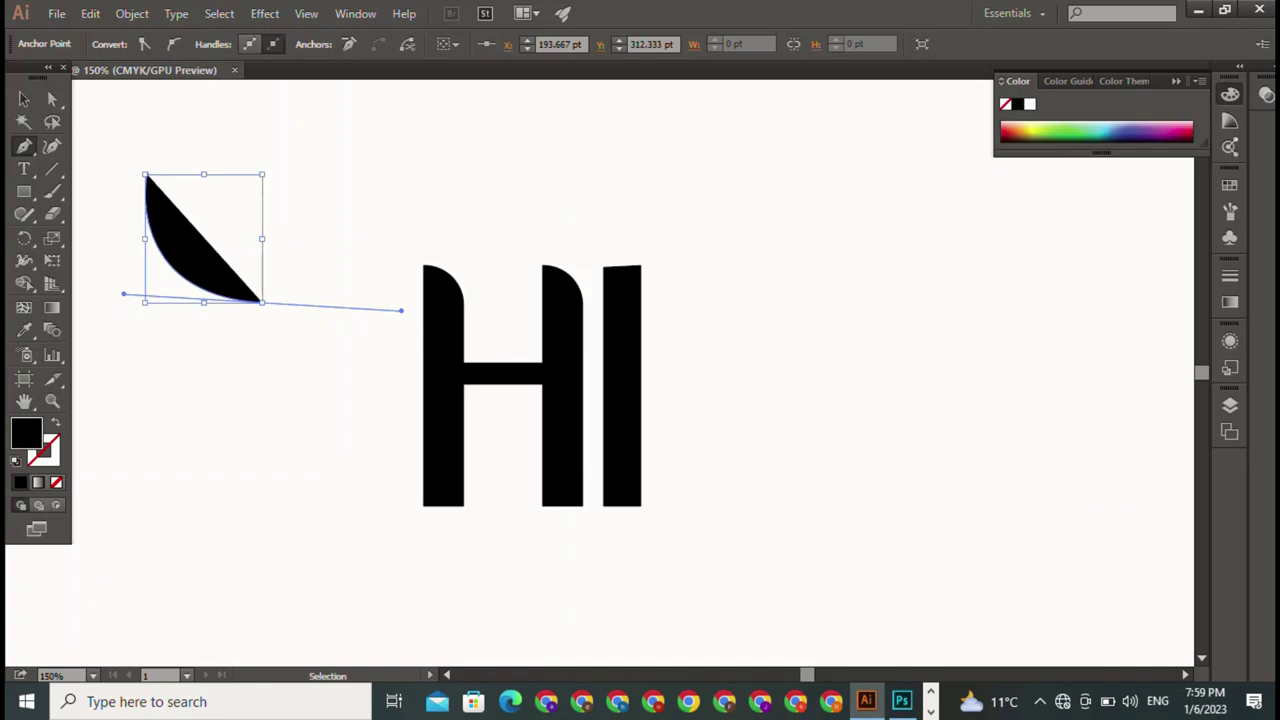
key(ctrl+z)
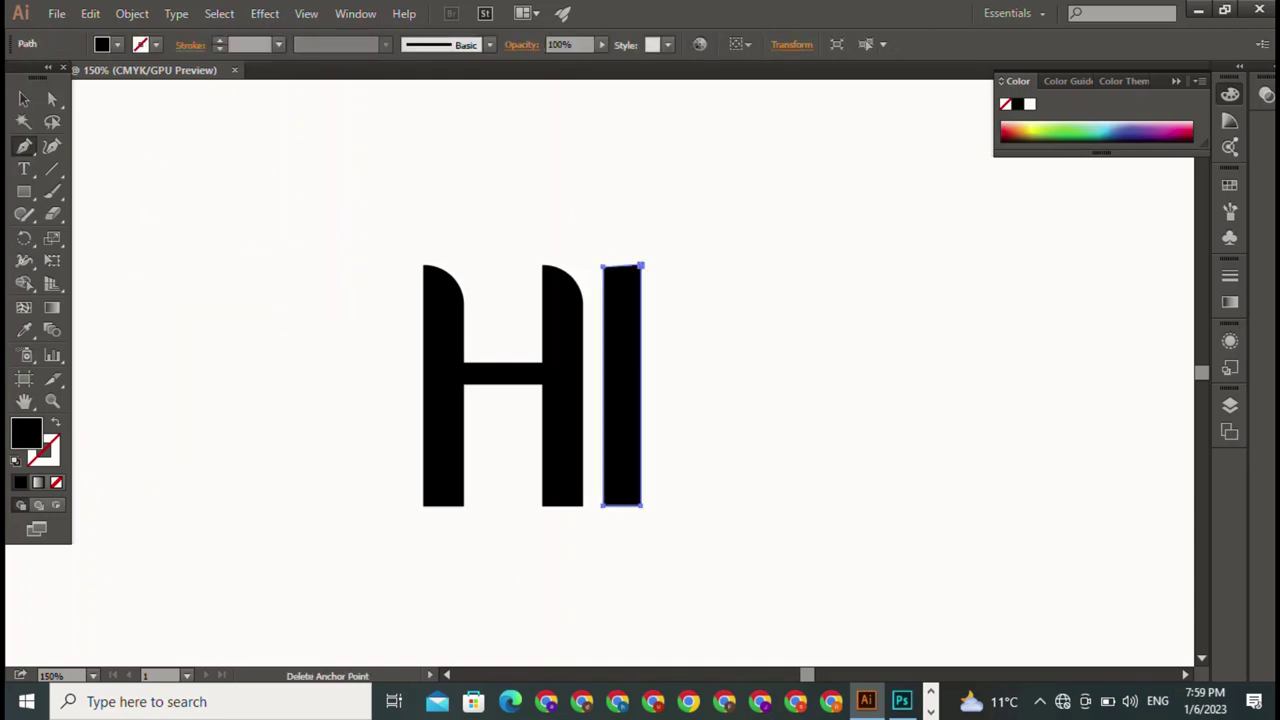
Step: Draw a tall narrow curved wedge with a sharp lower corner, closed at its start
click(150, 133)
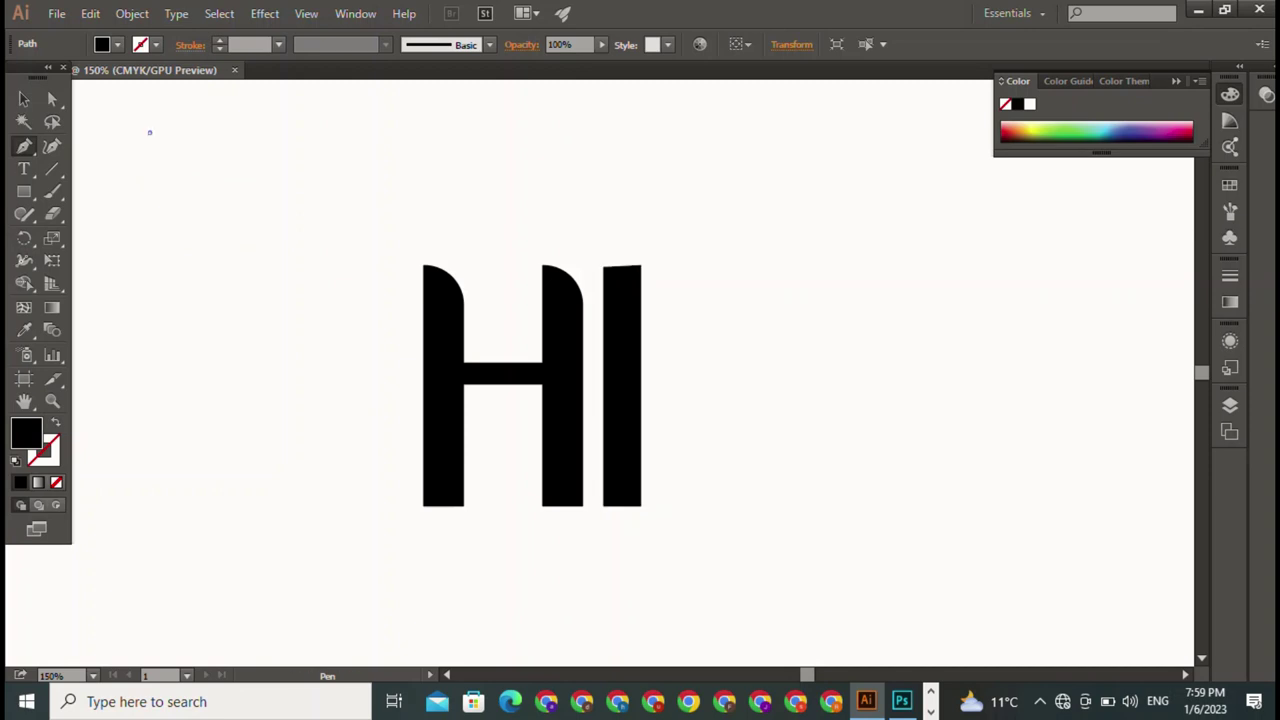
drag(284, 428, 407, 497)
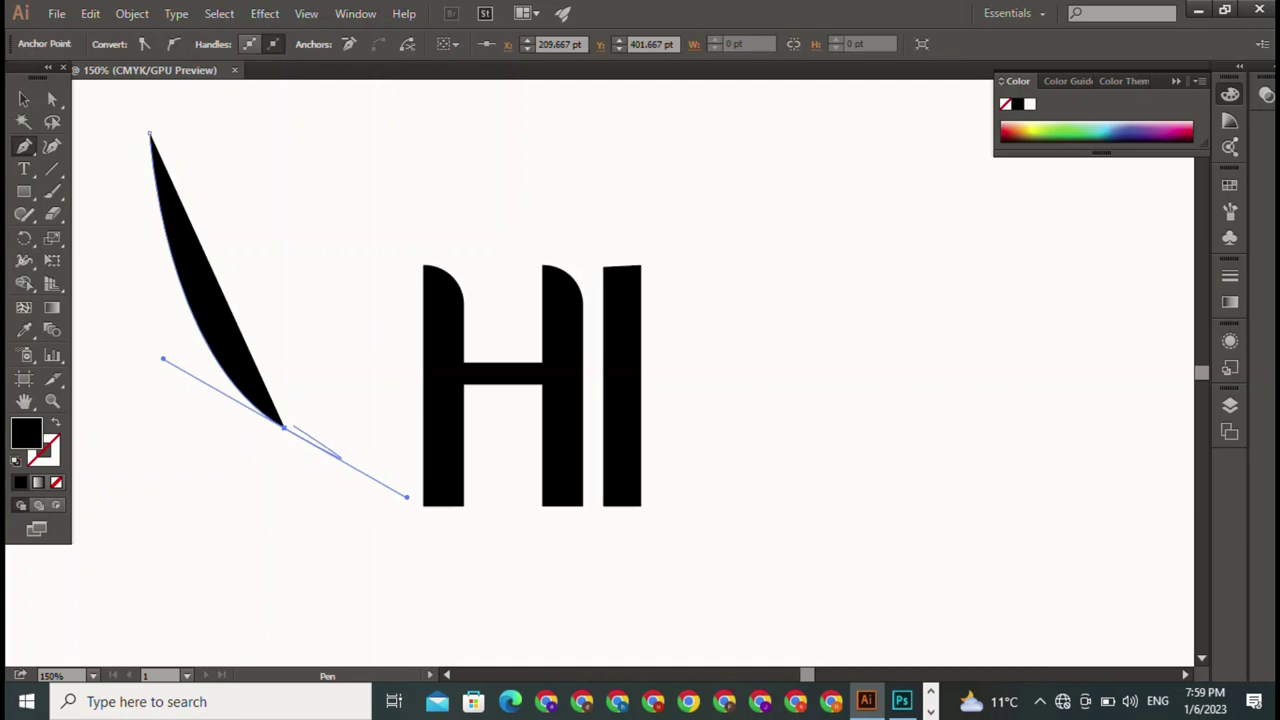
click(284, 428)
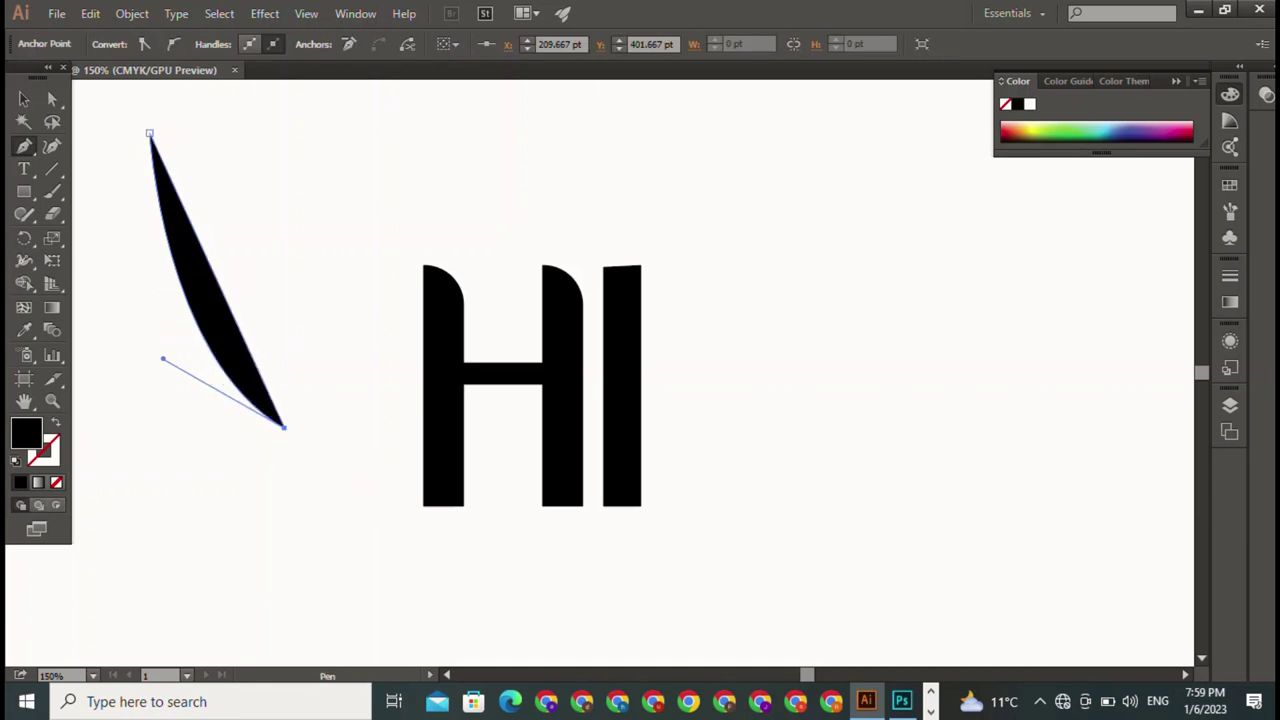
click(150, 133)
Step: Move the curved wedge right of the I and shorten it to the letters' height
key(v)
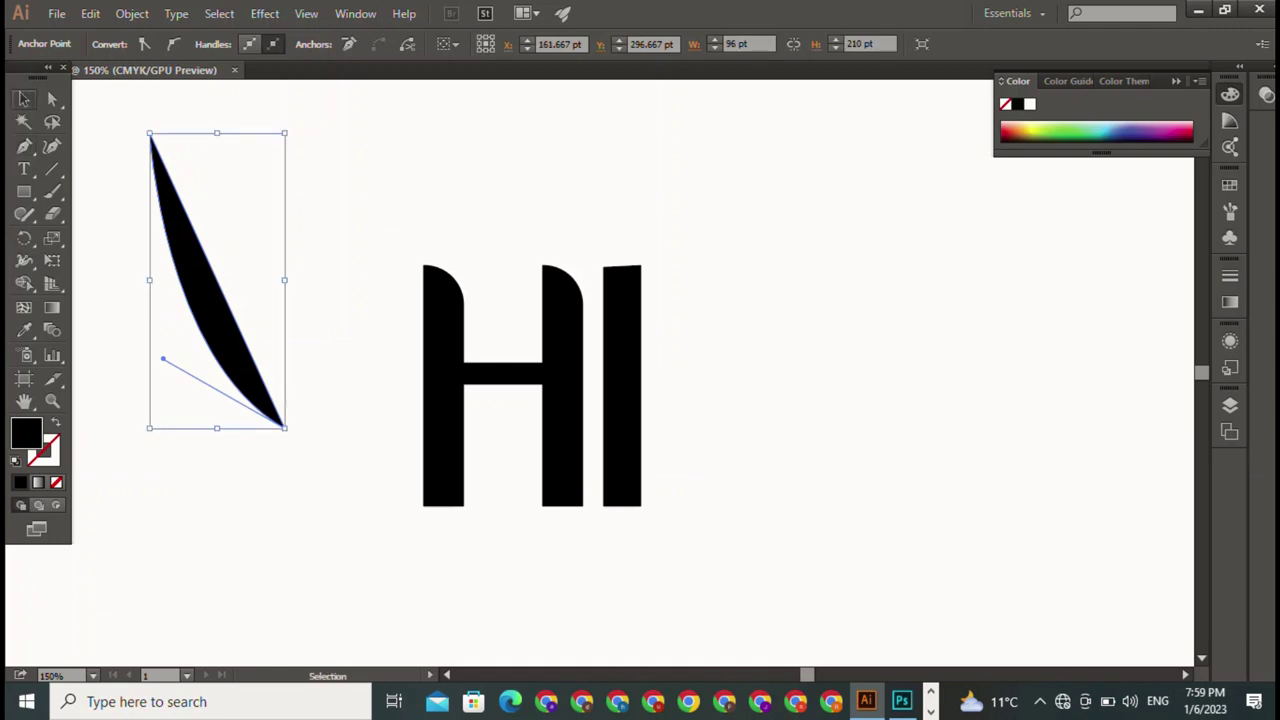
click(171, 256)
mouse_move(185, 270)
mouse_down()
mouse_move(429, 377)
mouse_move(680, 395)
mouse_up()
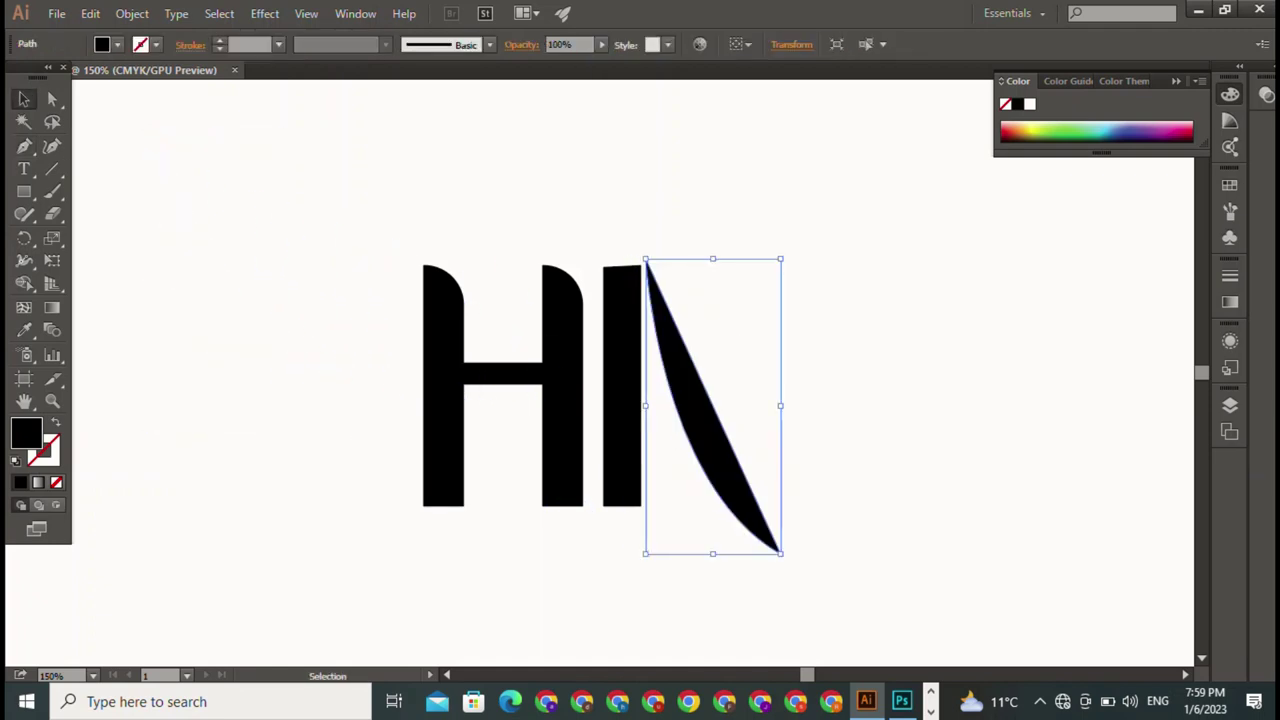
drag(713, 553, 713, 507)
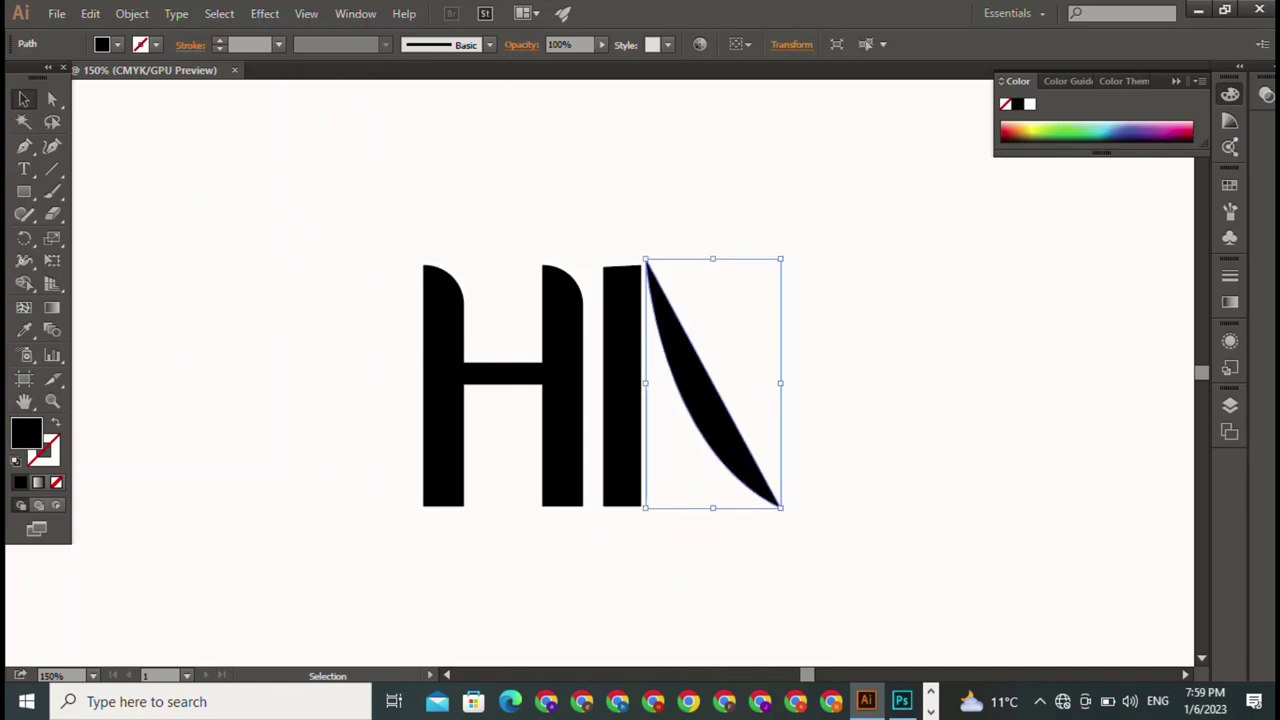
key(ctrl+shift+a)
Step: Drag the wedge's top anchor onto the top of the third upright
click(705, 380)
click(52, 99)
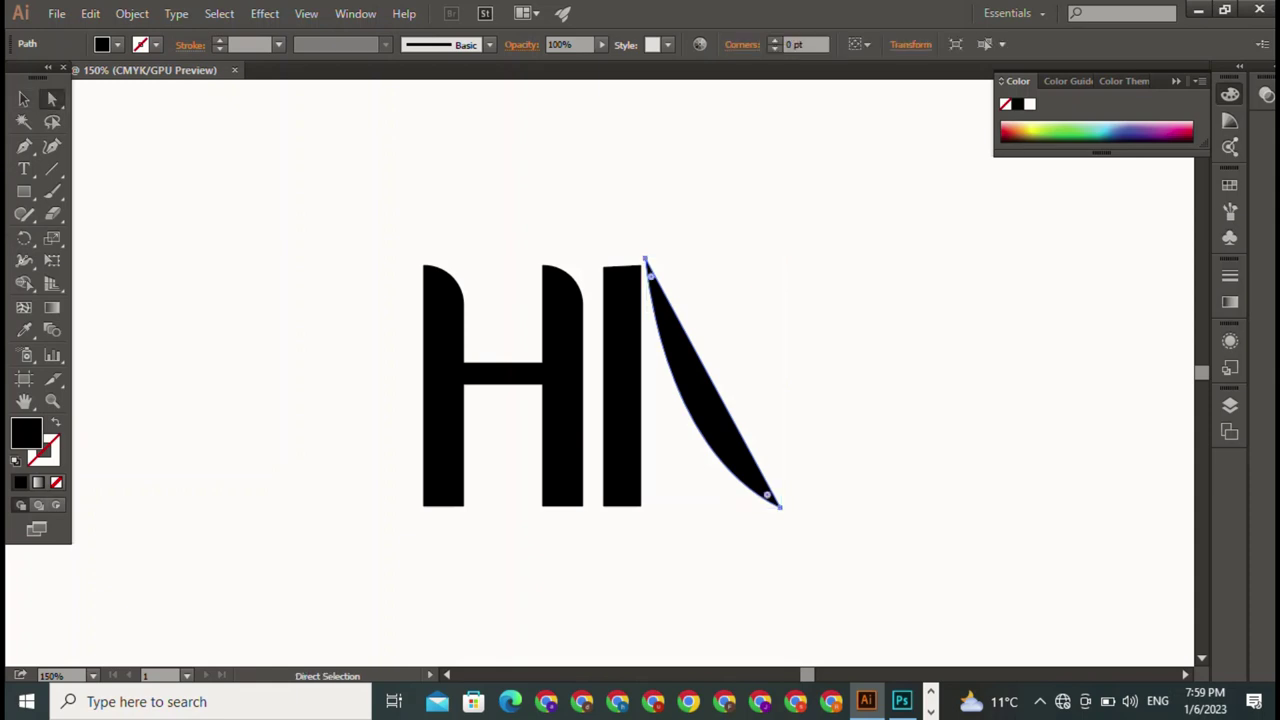
mouse_move(657, 237)
mouse_down()
mouse_move(644, 262)
mouse_move(654, 288)
mouse_up()
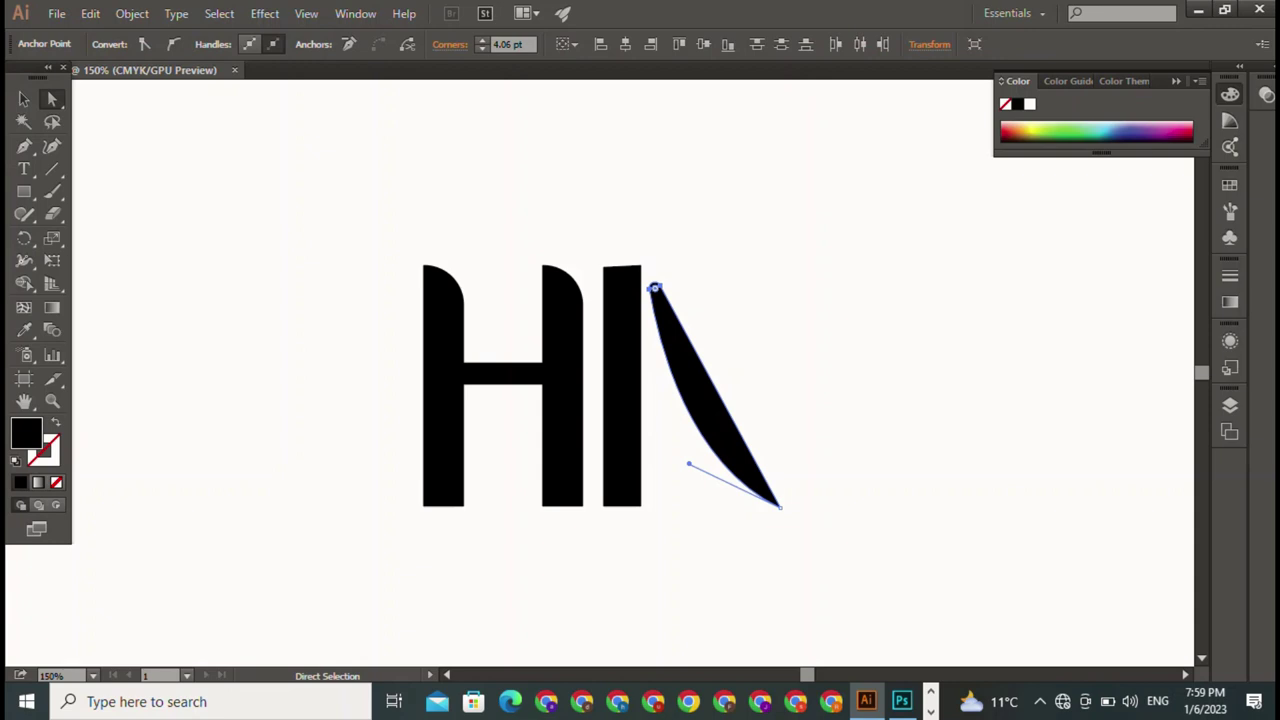
drag(654, 288, 643, 268)
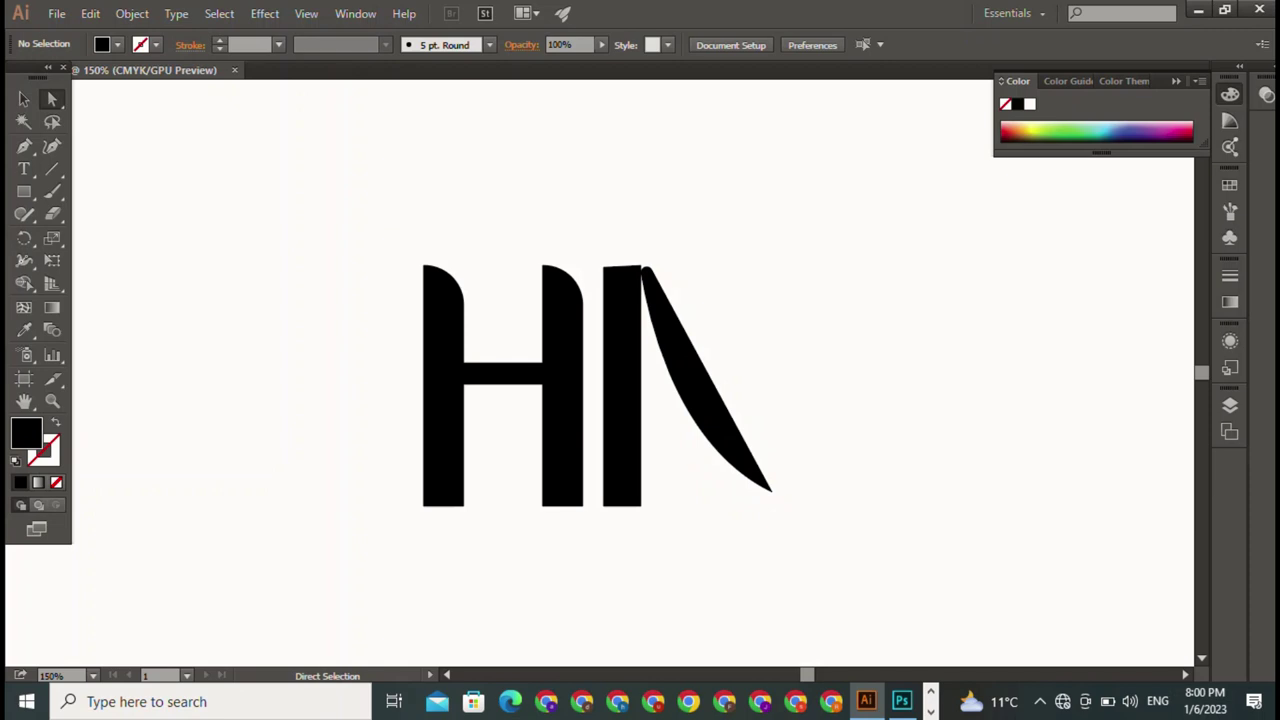
Step: Reflect the curved stroke vertically via Transform > Reflect
key(v)
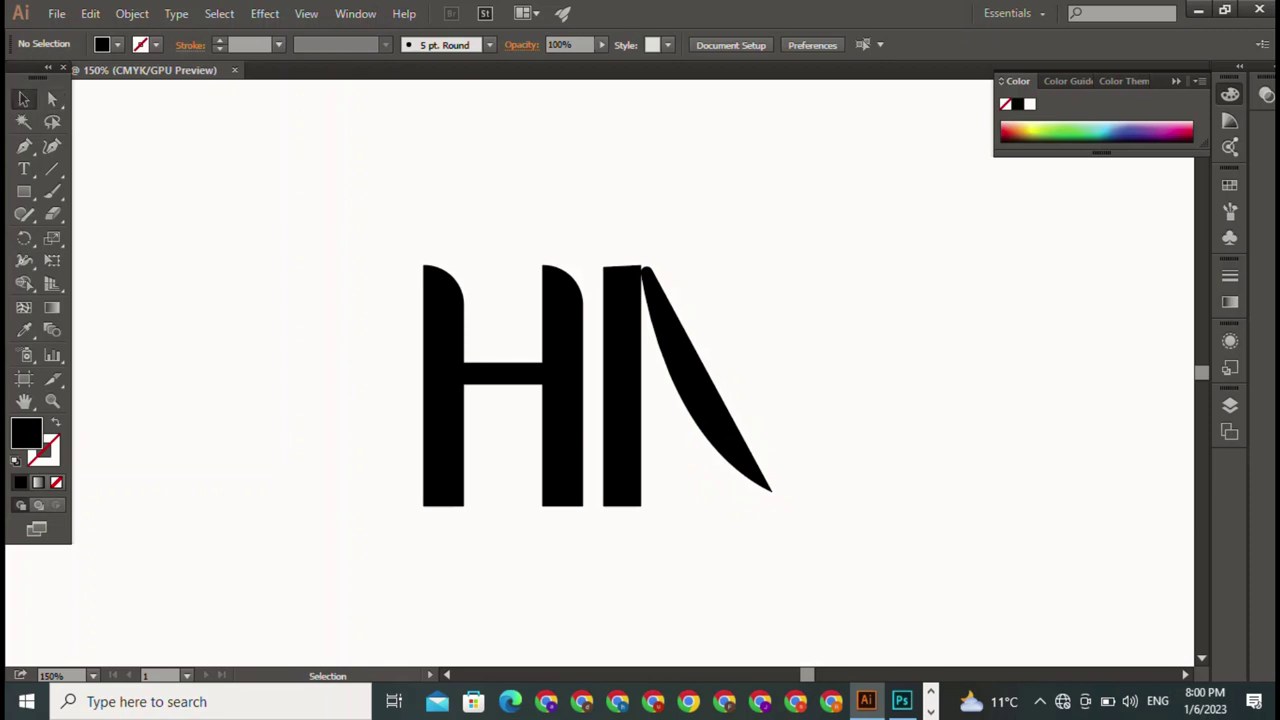
click(718, 400)
right_click(724, 408)
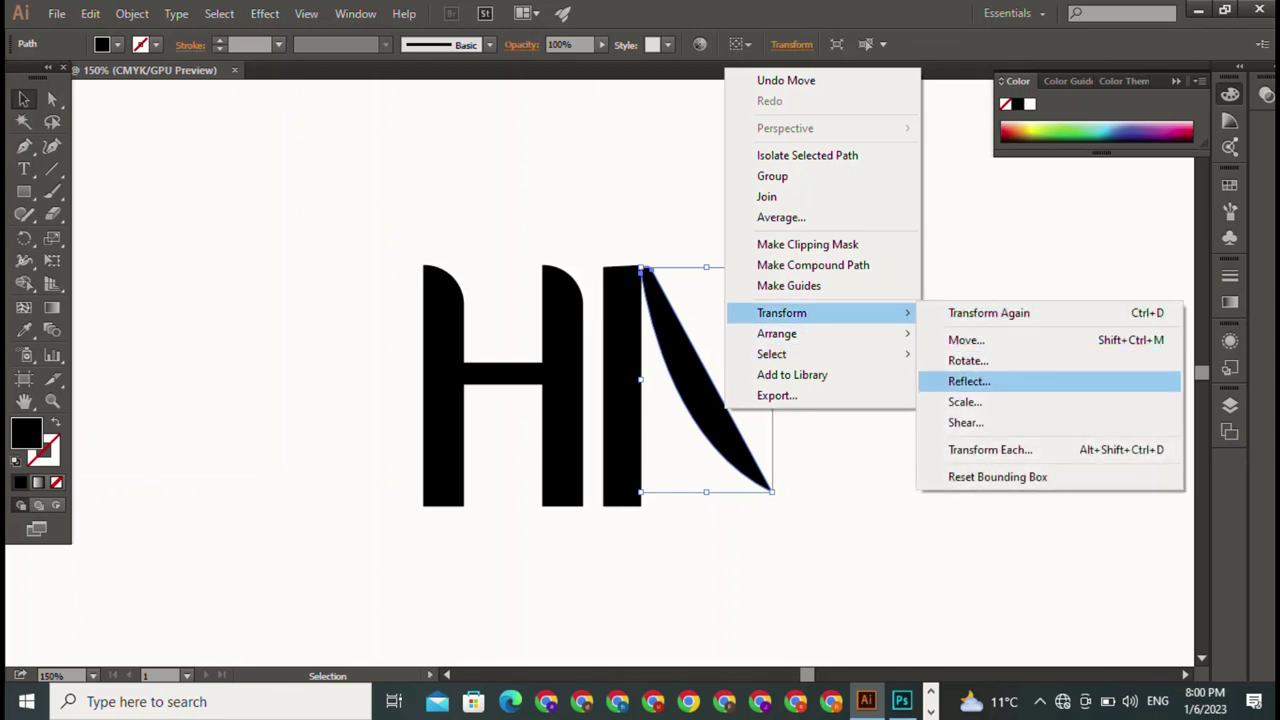
click(968, 381)
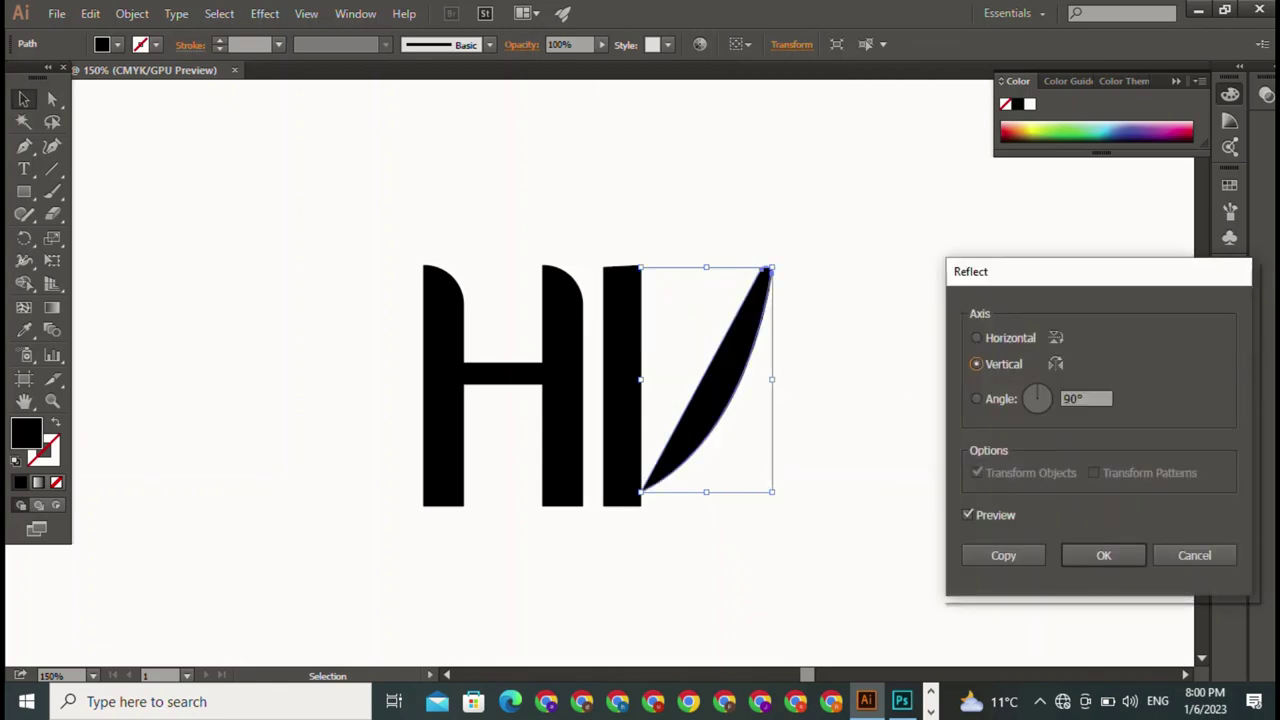
click(1103, 555)
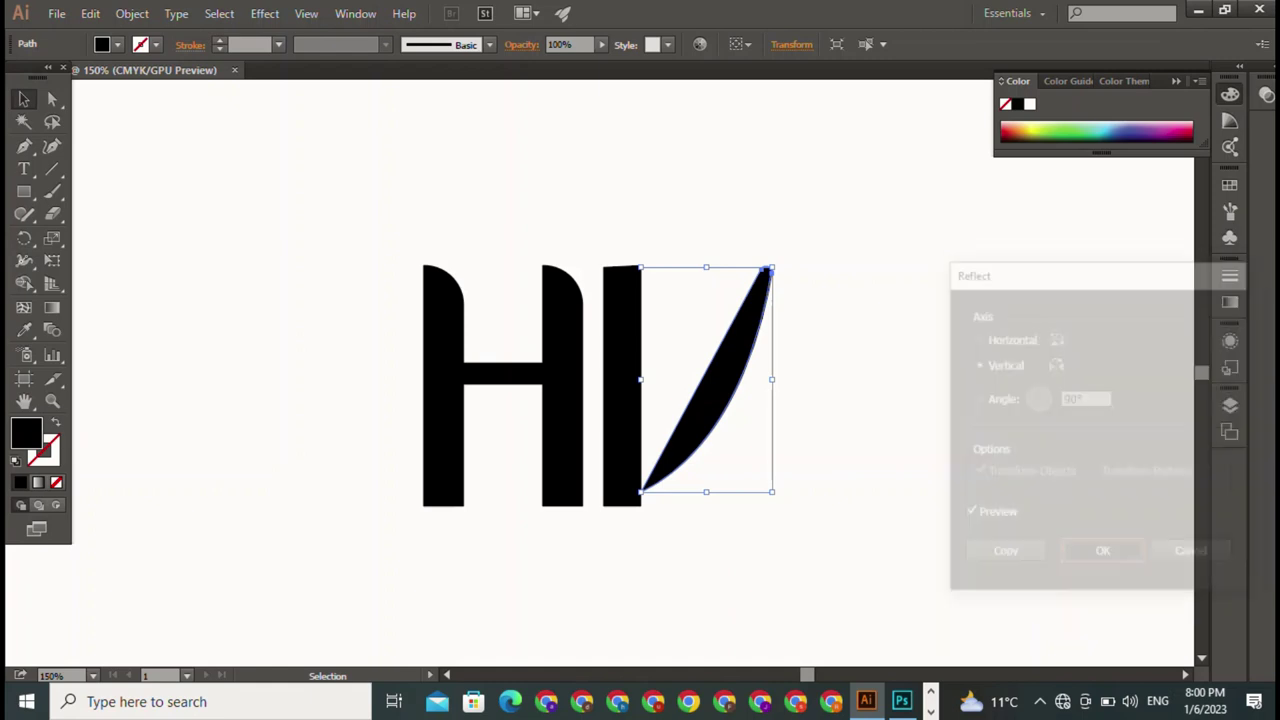
key(ctrl+shift+a)
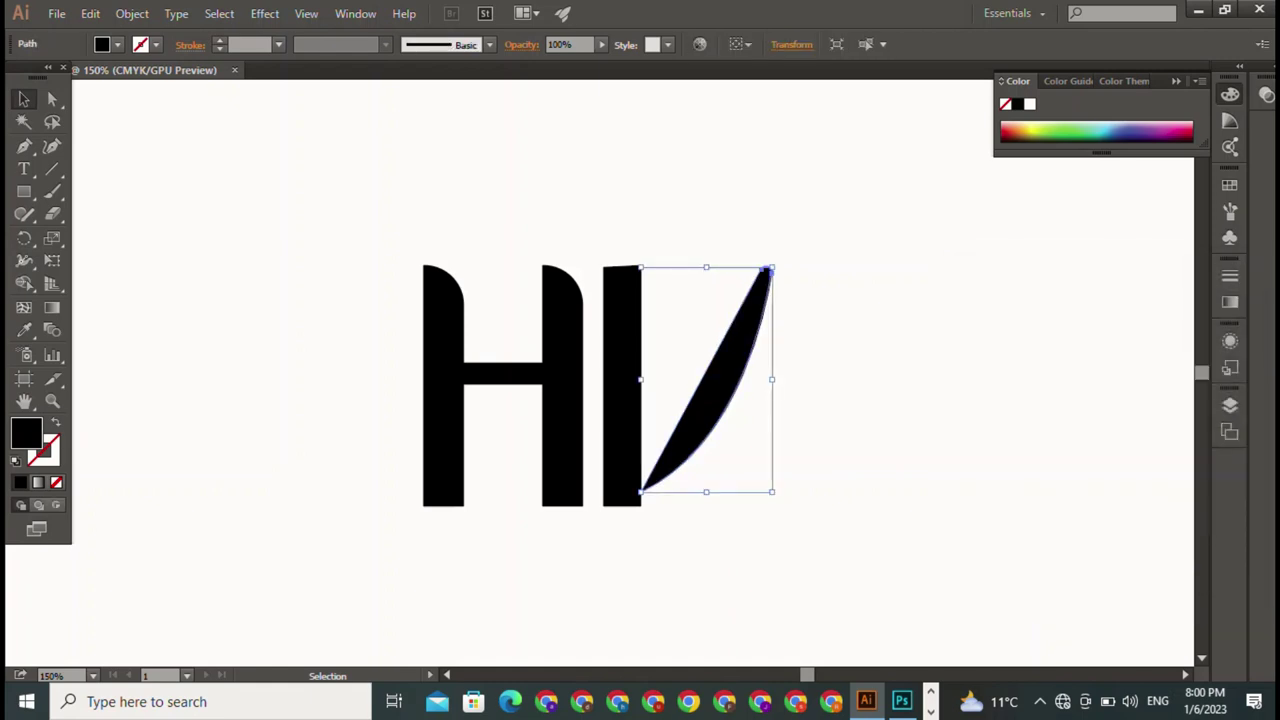
Step: Rotate the curve about 60° counterclockwise and nudge it slightly down
drag(770, 268, 643, 268)
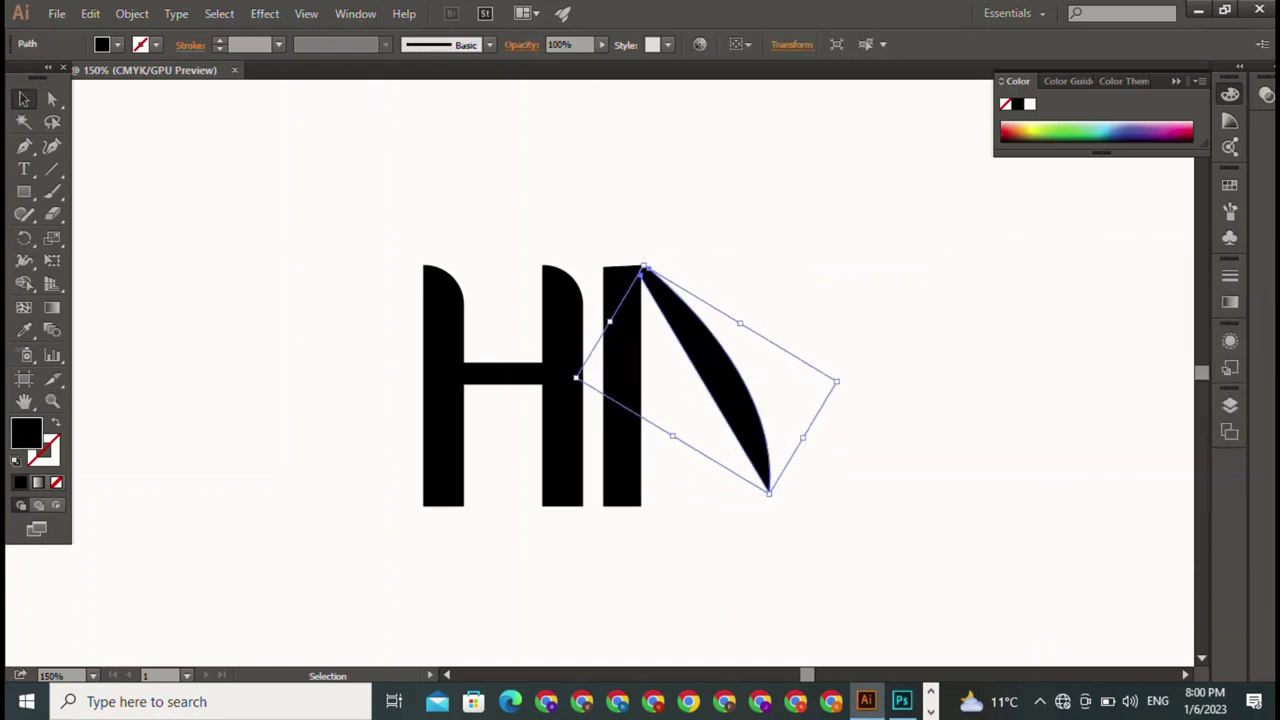
key(ctrl+shift+a)
click(720, 380)
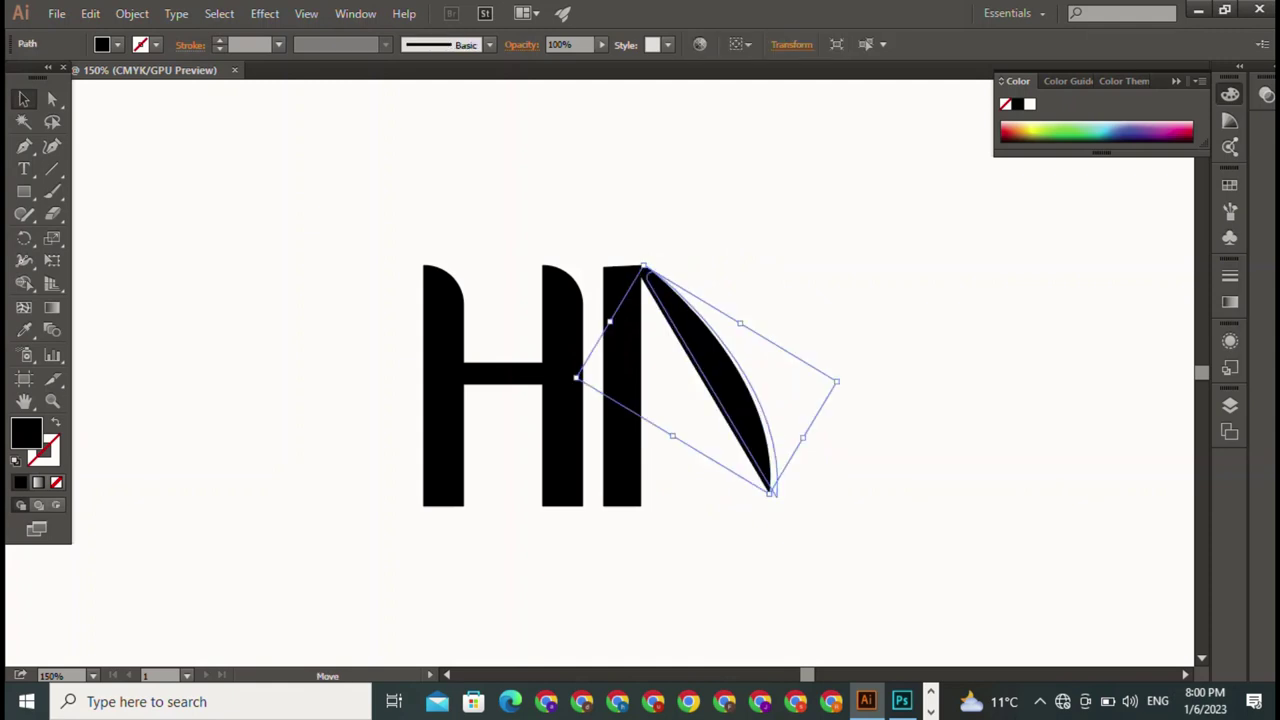
drag(720, 380, 721, 401)
Step: Round the I bar's top-right corner with its live corner widget
key(ctrl+shift+a)
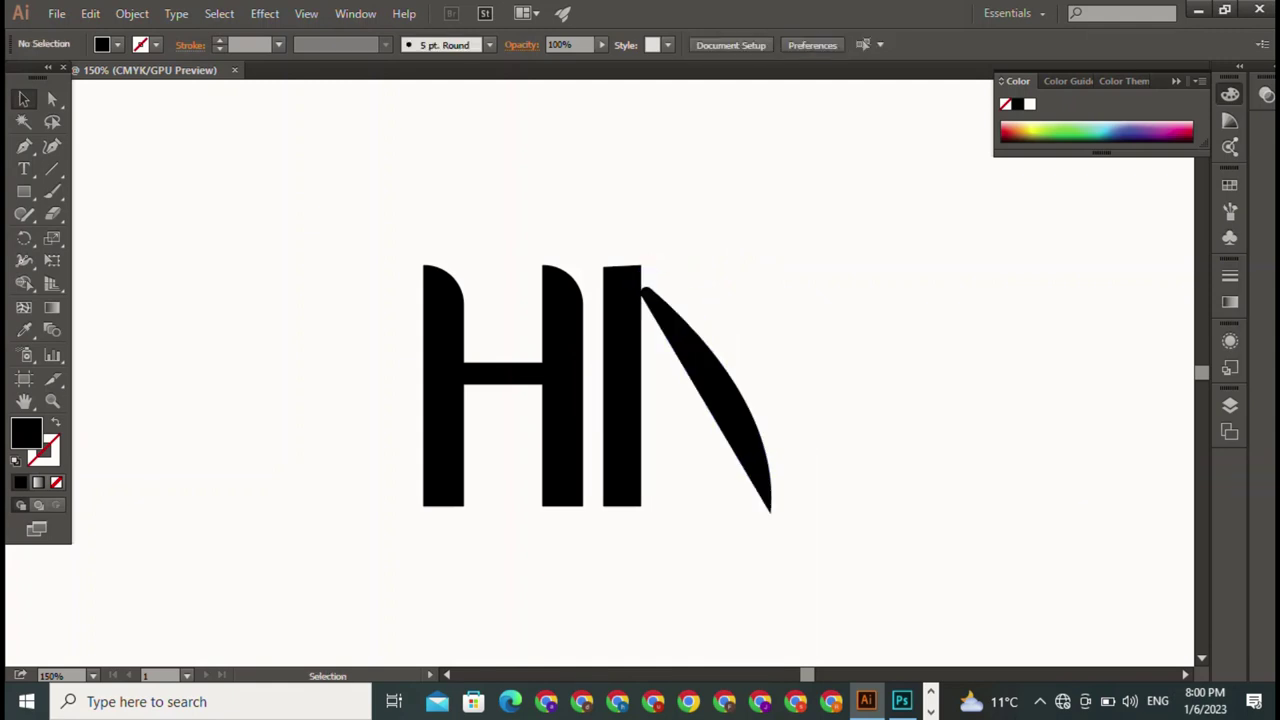
key(a)
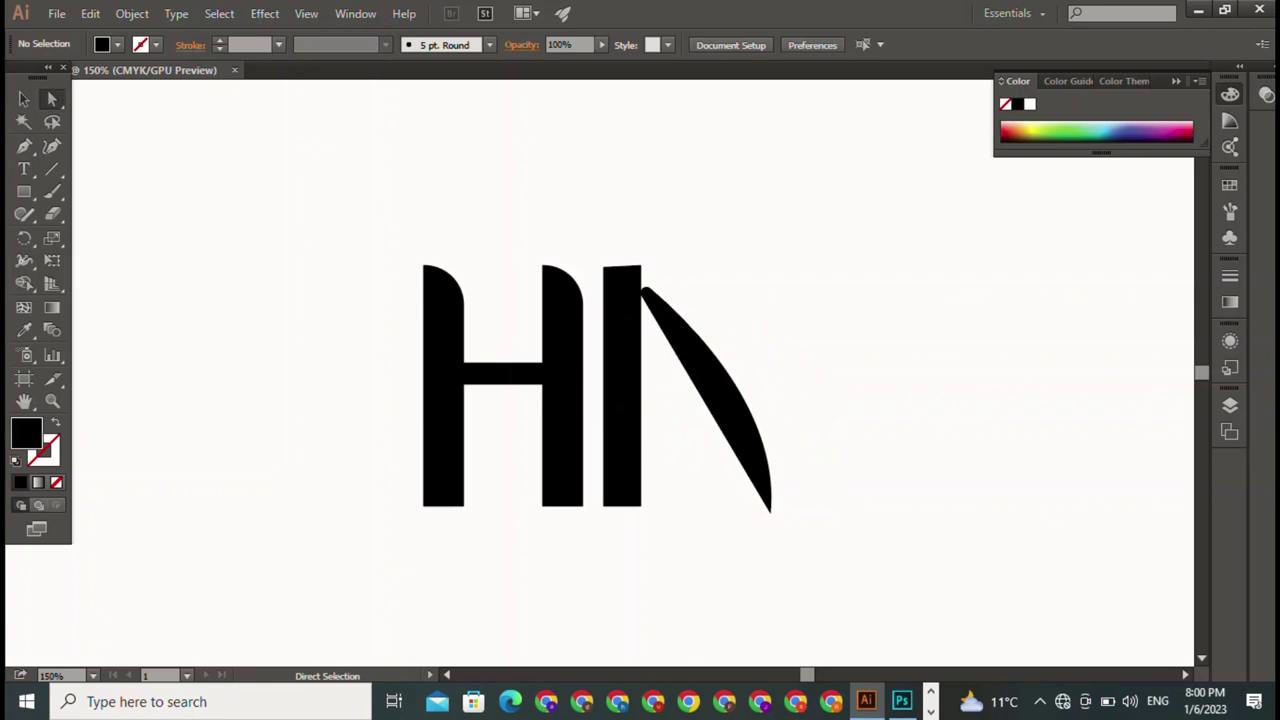
mouse_move(630, 222)
mouse_down()
mouse_move(687, 285)
mouse_move(609, 297)
mouse_up()
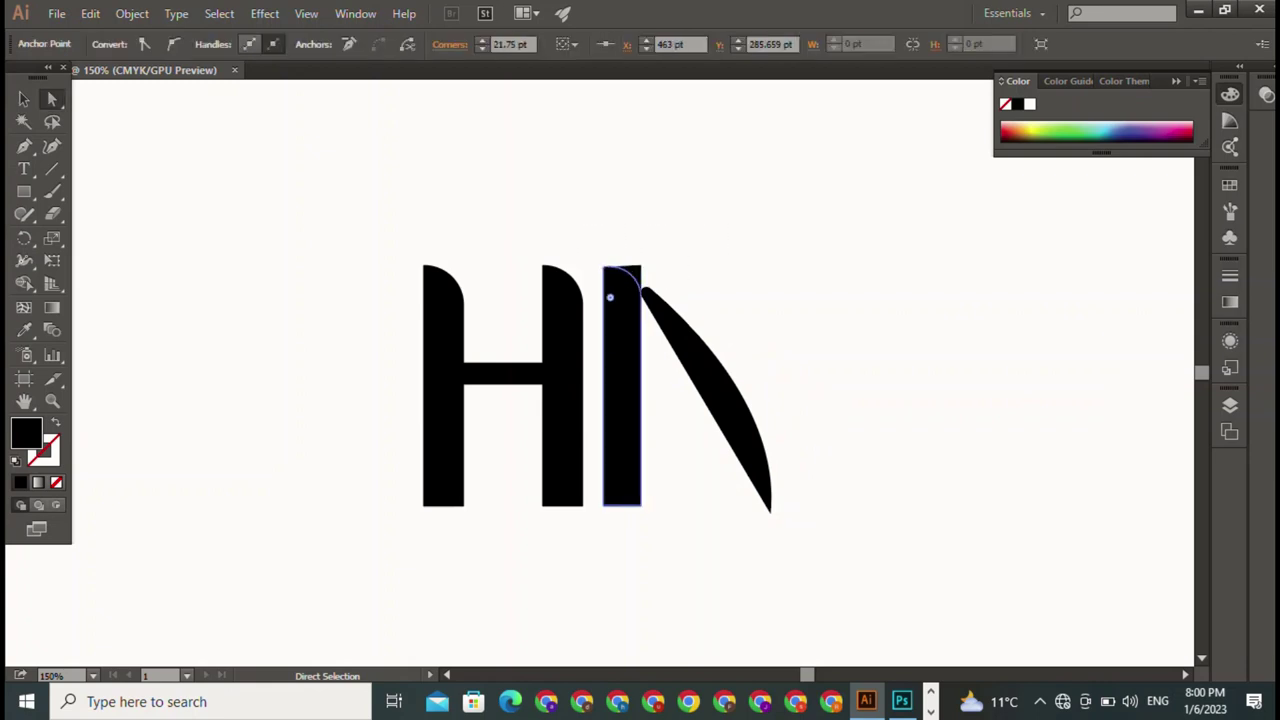
key(v)
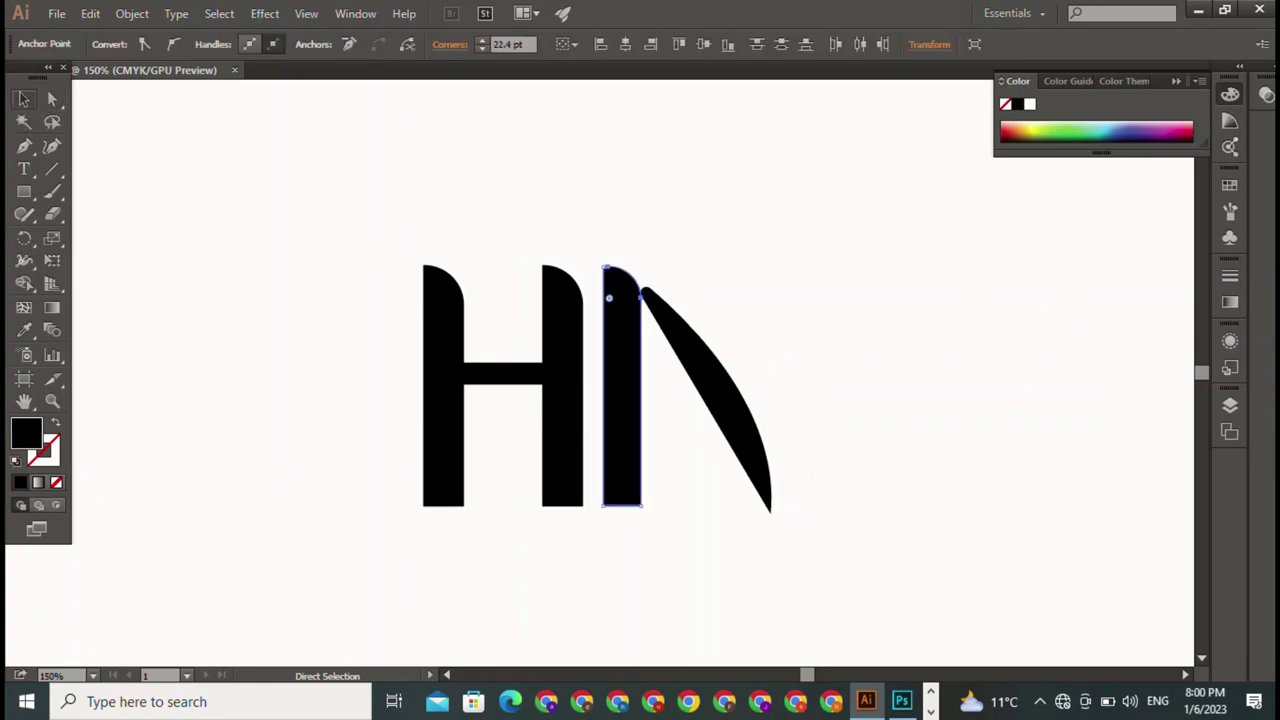
key(ctrl+shift+a)
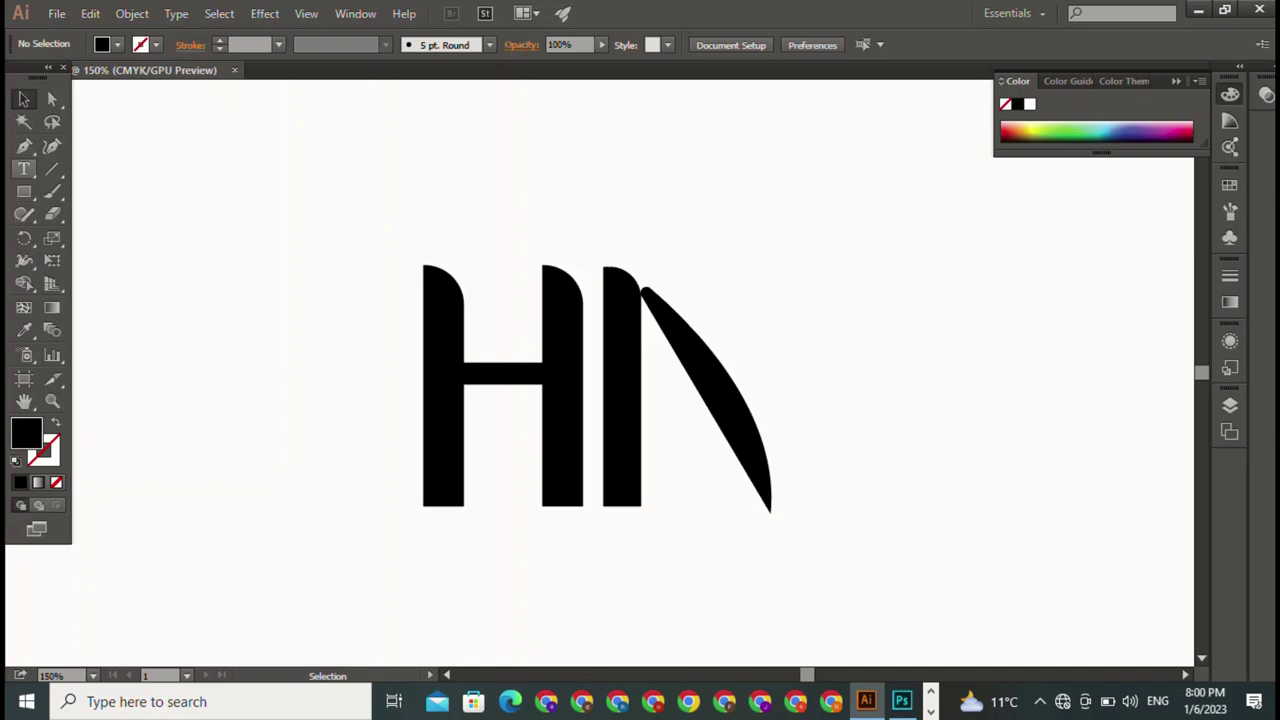
Step: Draw a small five-pointed star and move it inside the A
click(24, 191)
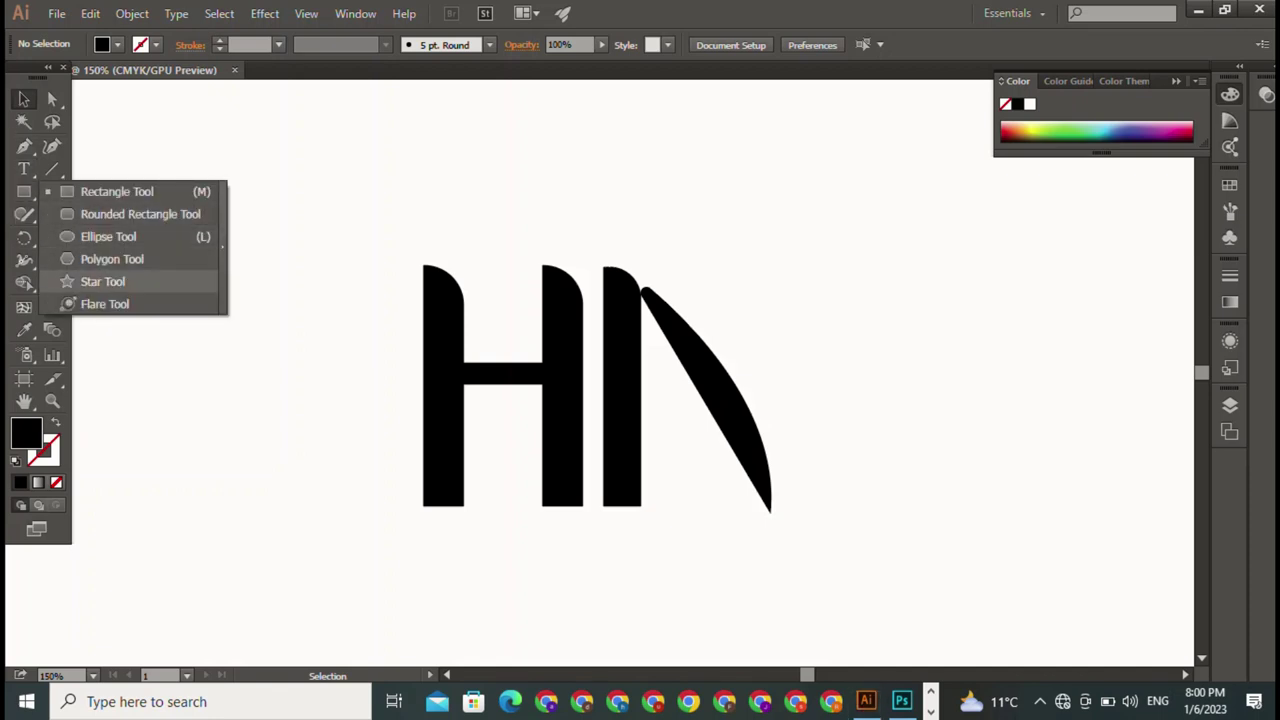
click(103, 281)
drag(148, 172, 148, 146)
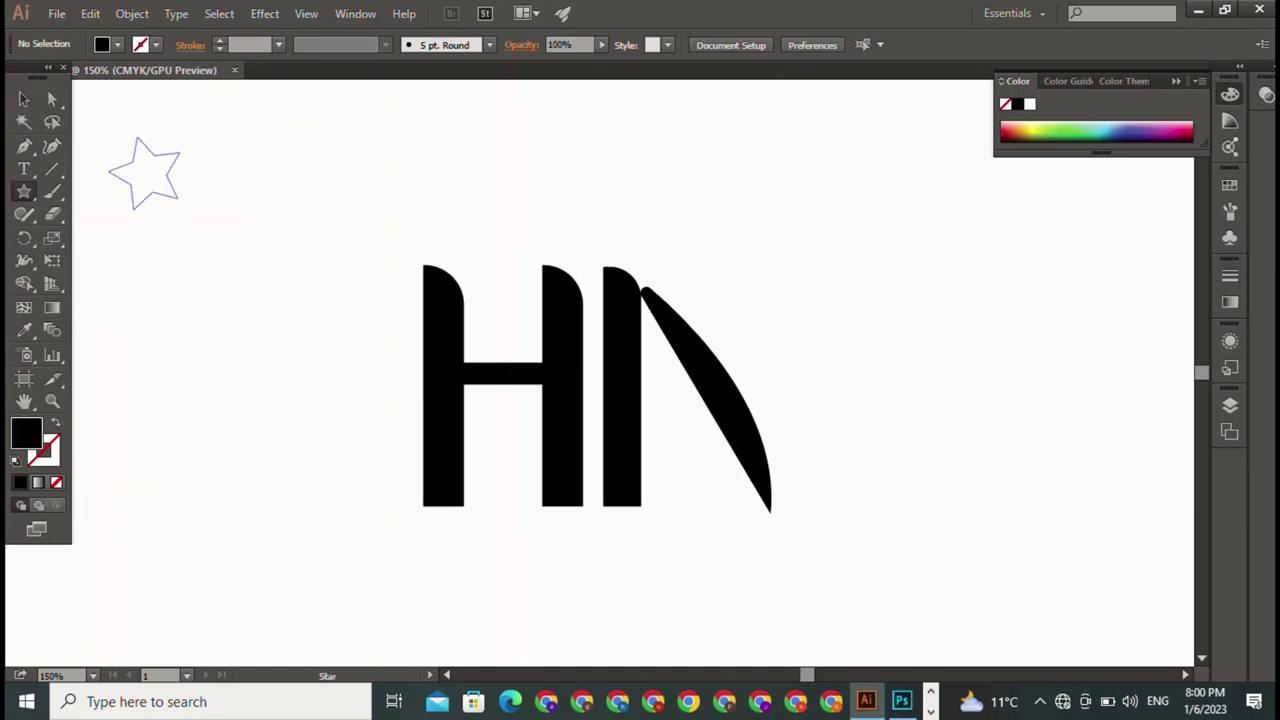
key(v)
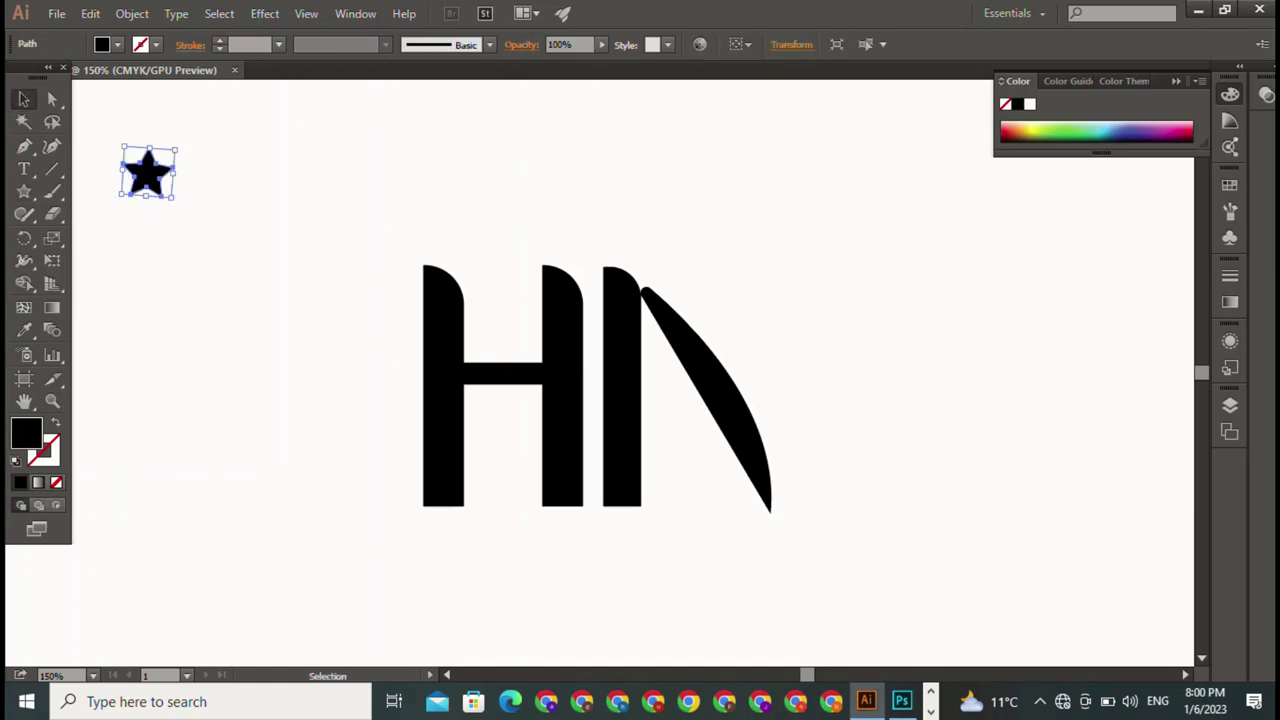
mouse_move(148, 172)
mouse_down()
mouse_move(668, 400)
mouse_move(285, 412)
mouse_up()
key(ctrl+shift+a)
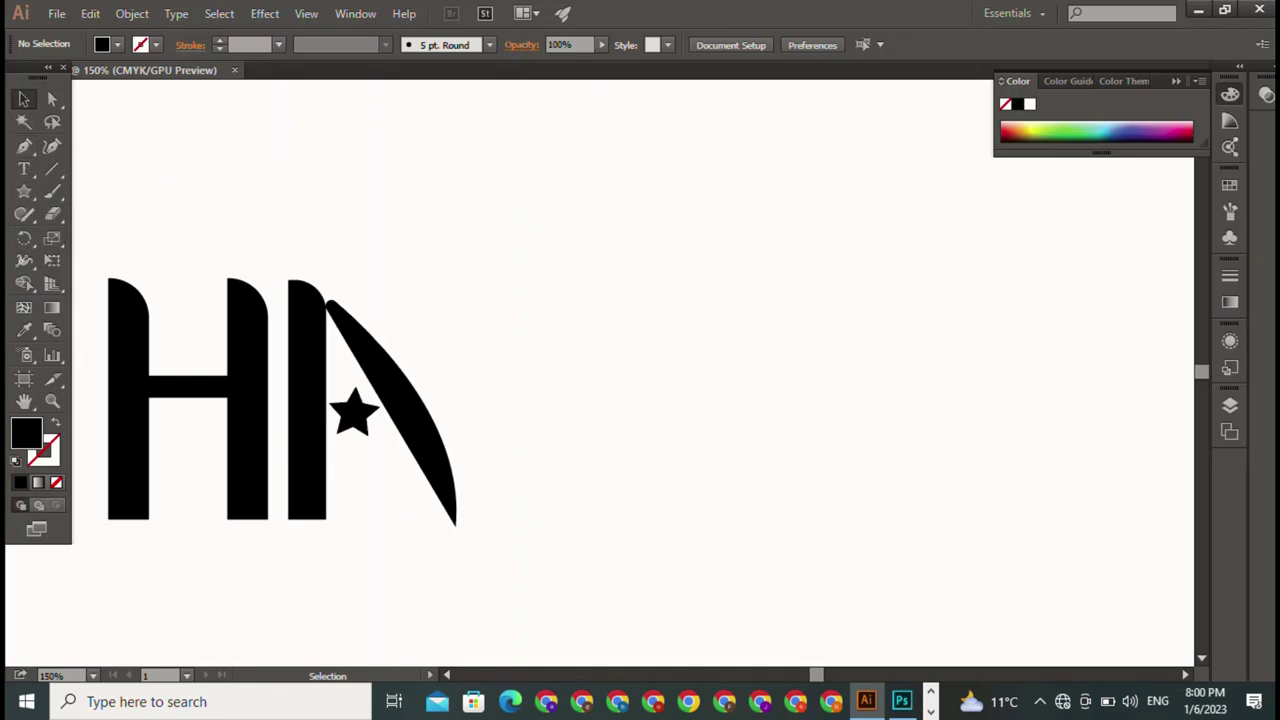
Step: Copy the rounded third upright to the right of the A
click(306, 400)
mouse_move(306, 400)
mouse_down()
mouse_move(510, 414)
mouse_move(485, 400)
mouse_up()
key(ctrl+shift+a)
key(ctrl+shift+a)
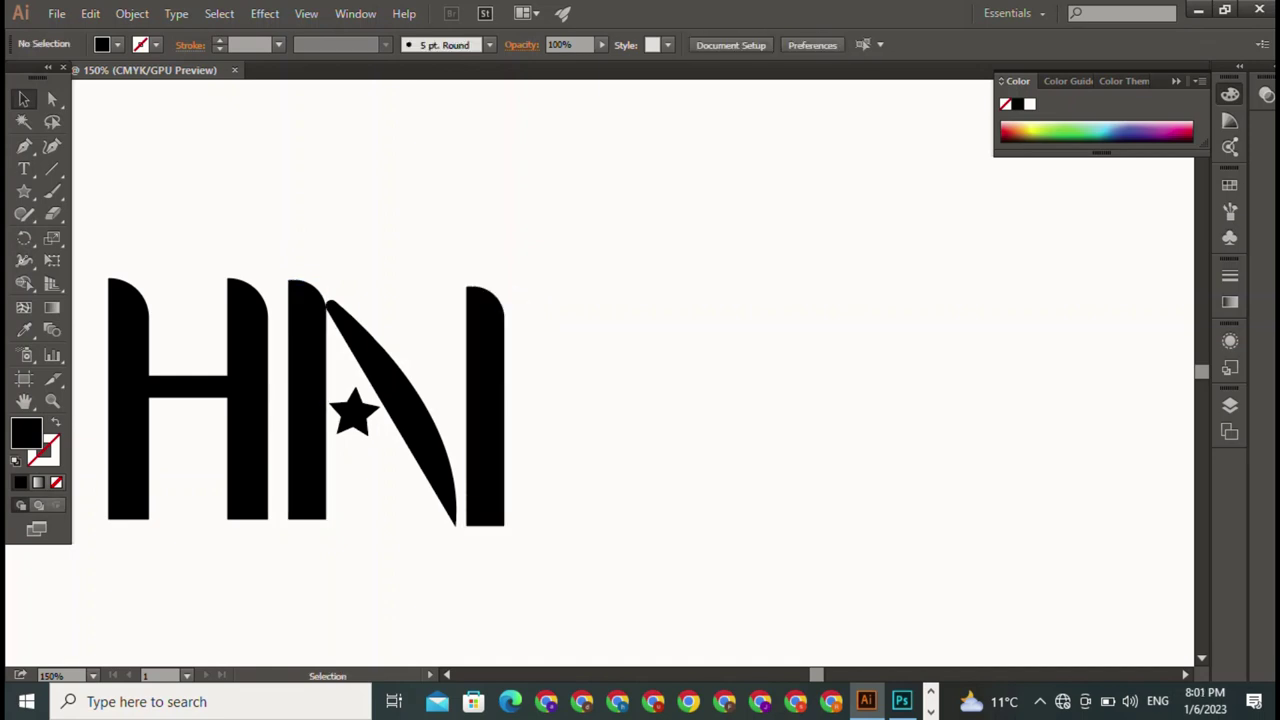
key(p)
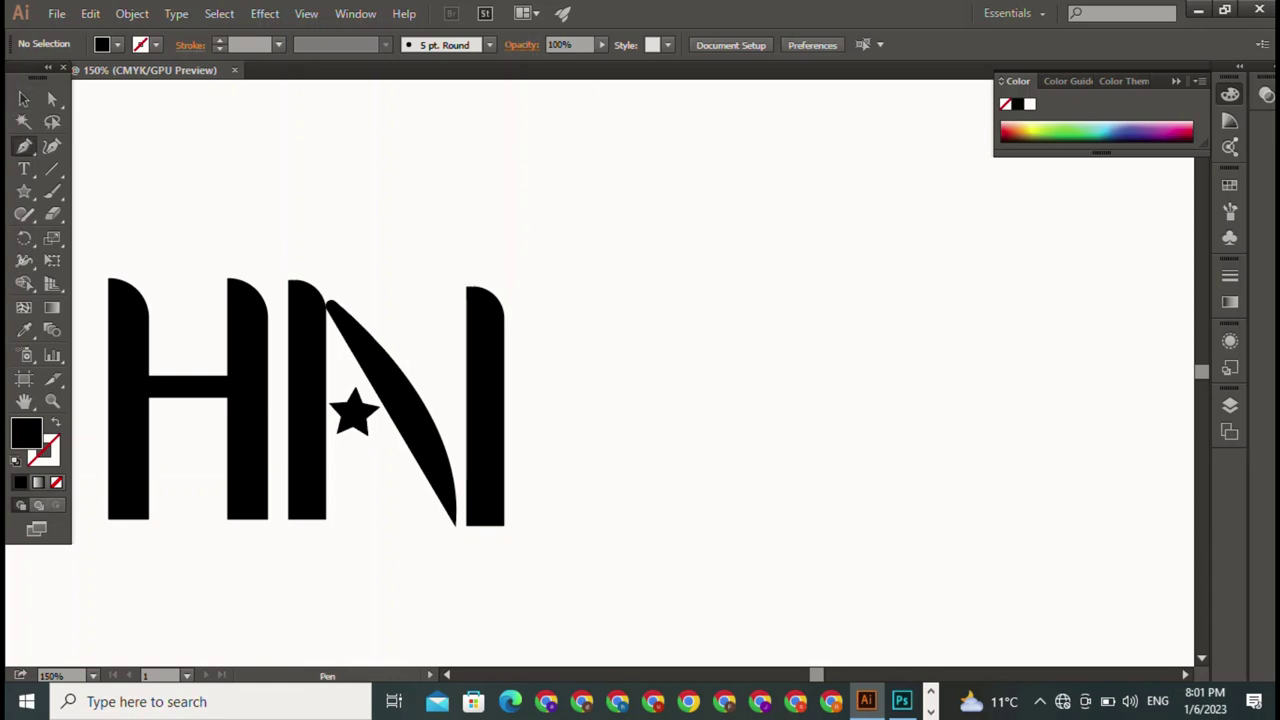
Step: Draw a closed, pointed curved shape with the Pen tool, starting high above the A
click(385, 107)
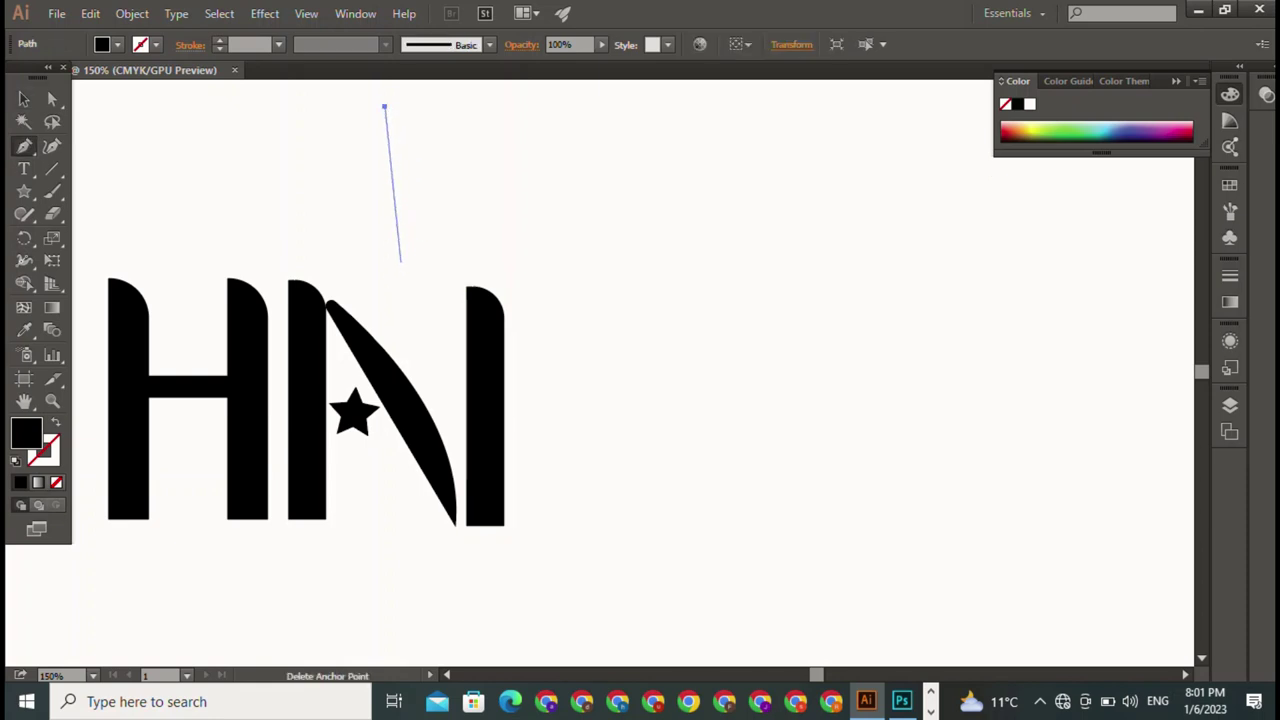
mouse_move(398, 262)
mouse_down()
mouse_move(491, 270)
mouse_move(533, 174)
mouse_up()
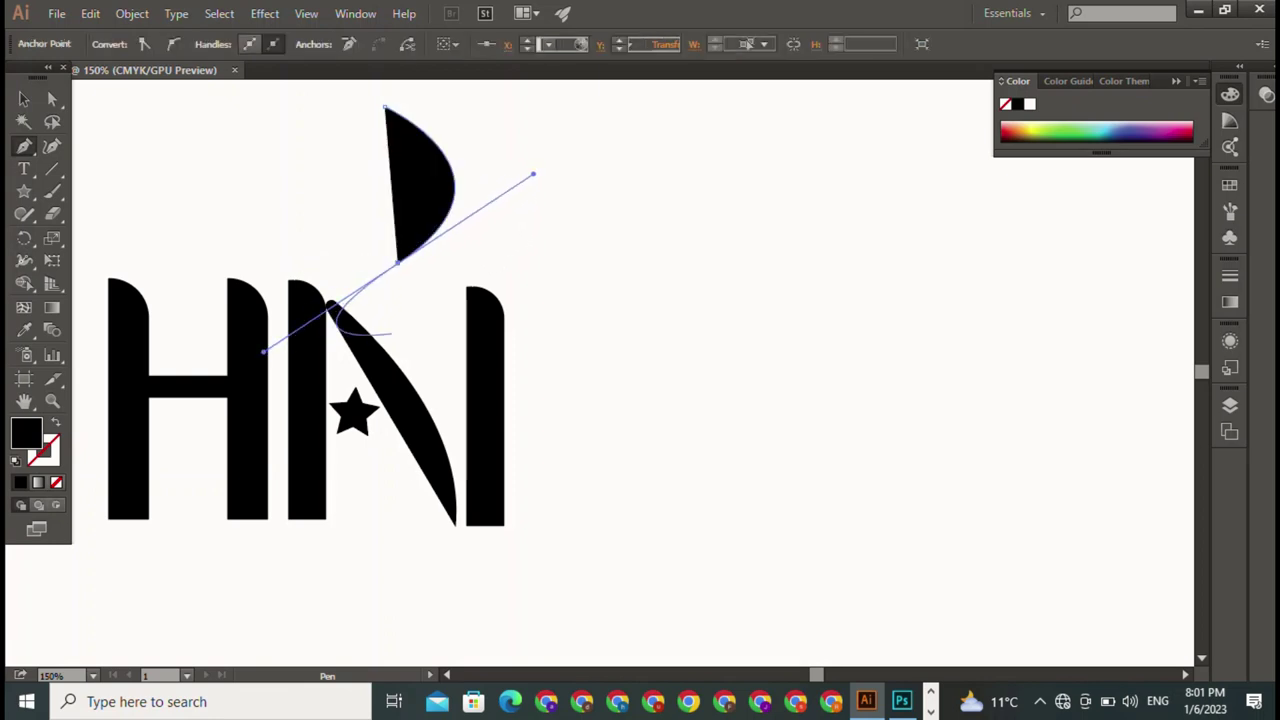
click(398, 262)
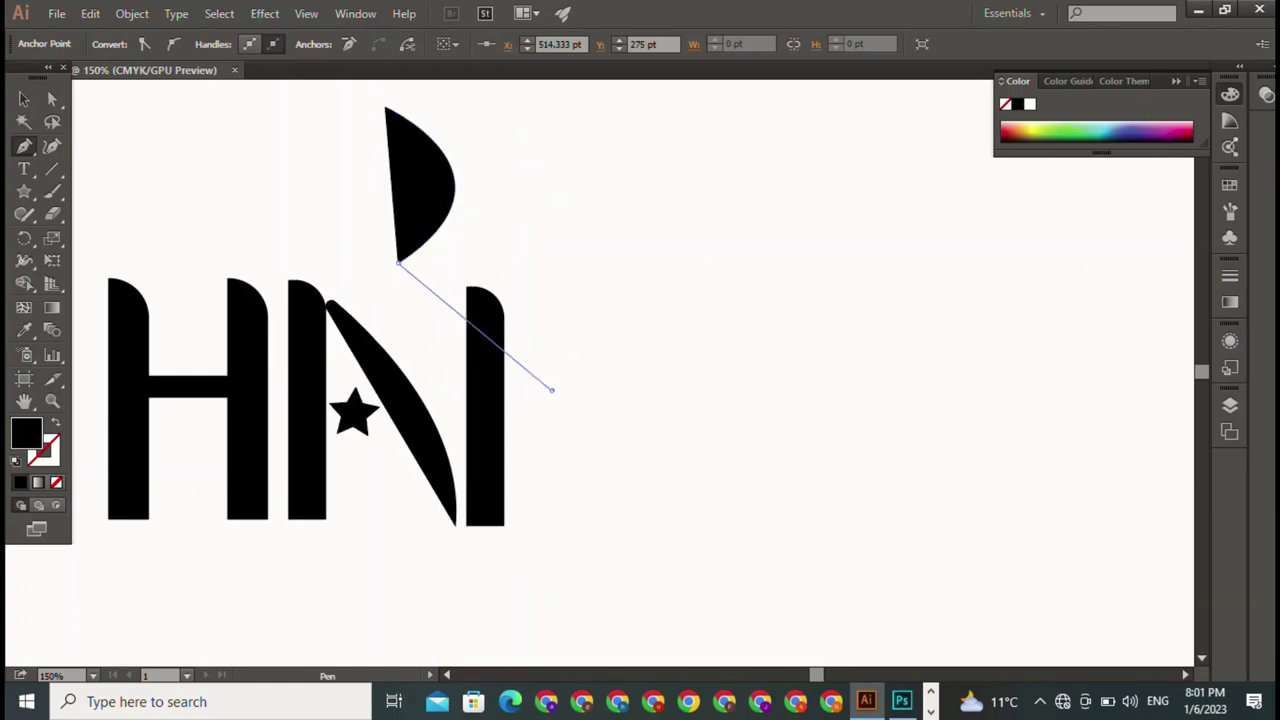
mouse_move(551, 390)
mouse_down()
mouse_move(570, 426)
mouse_move(648, 407)
mouse_up()
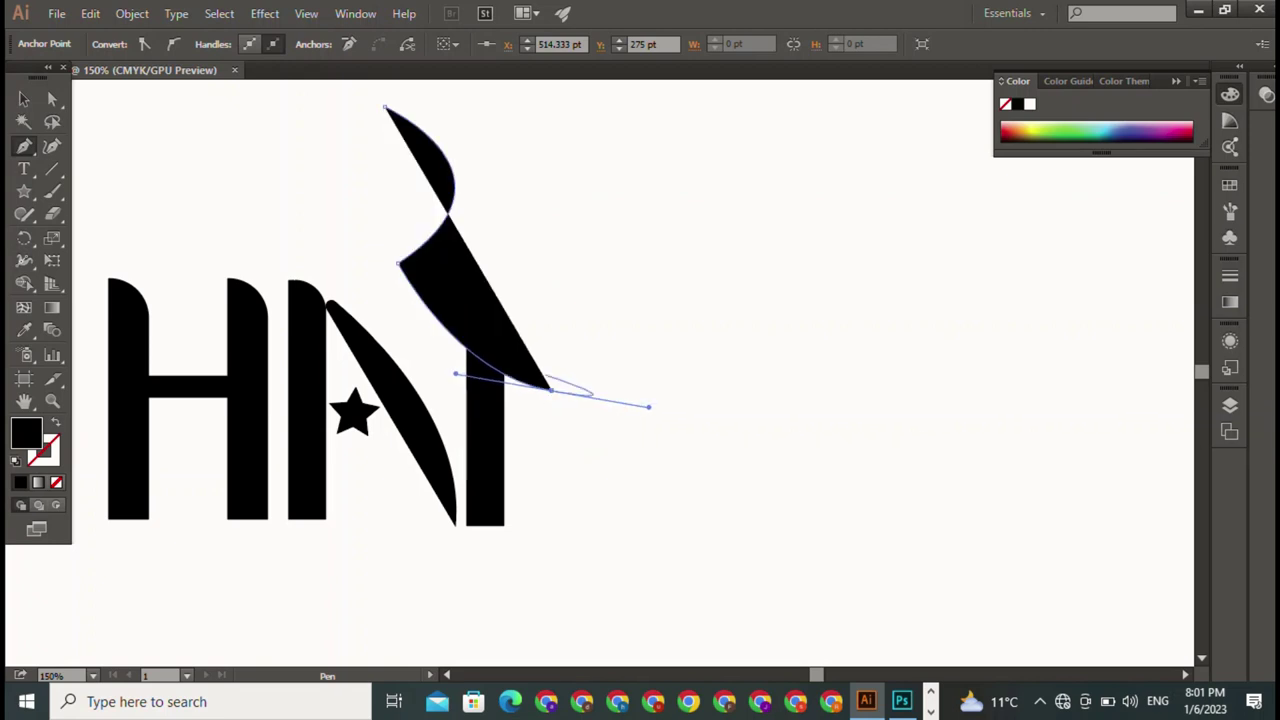
click(551, 390)
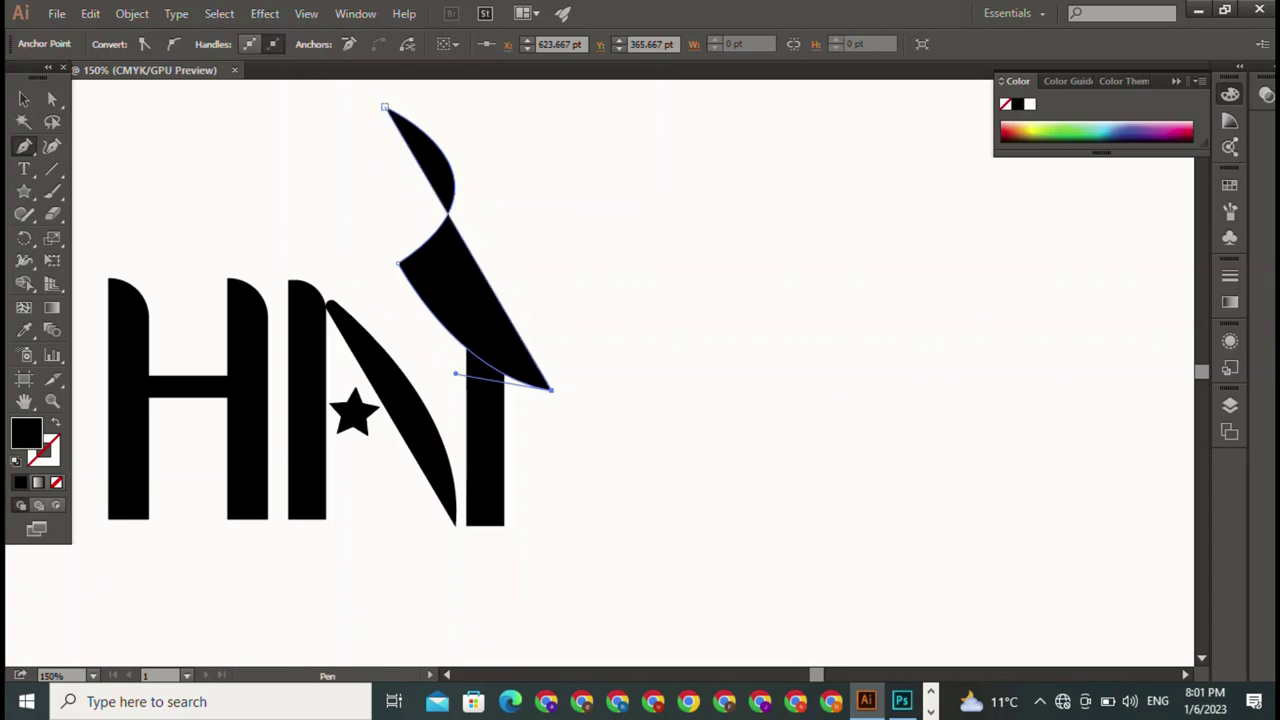
drag(384, 107, 533, 175)
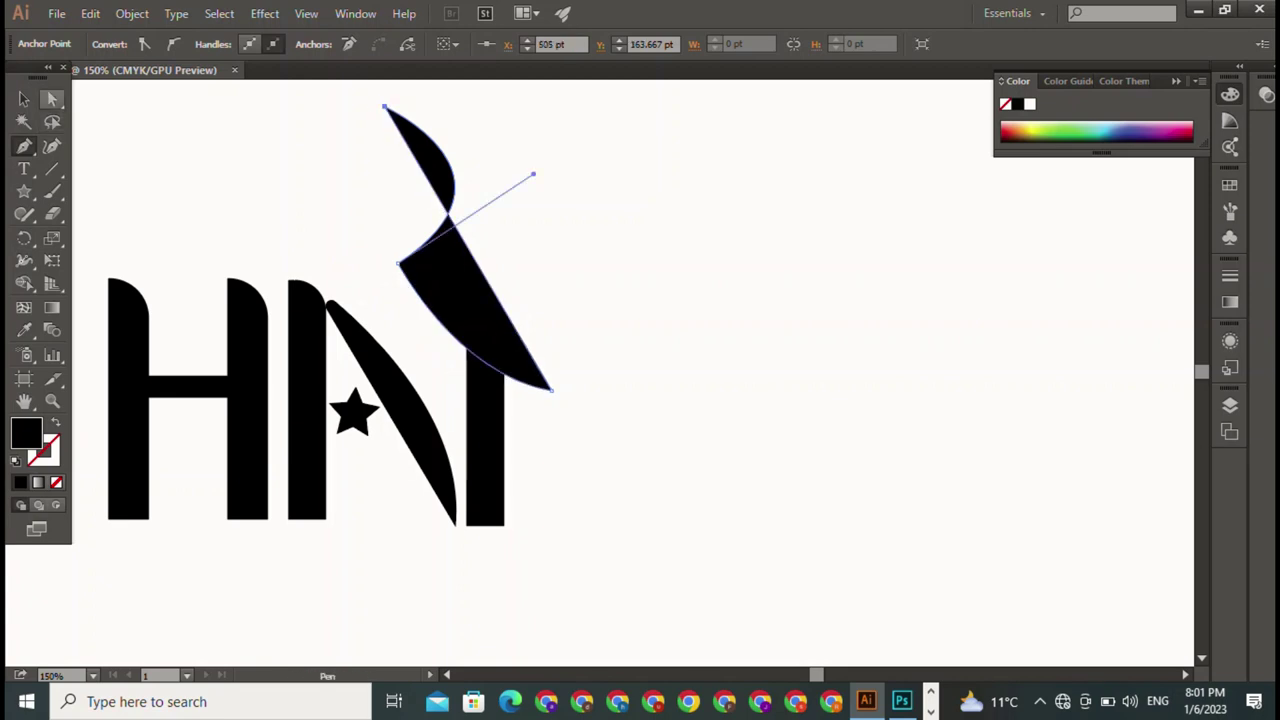
click(24, 99)
key(ctrl+shift+a)
Step: Move the curved shape onto the stem, shrink and nudge it, and lengthen the R's leg
drag(450, 280, 551, 466)
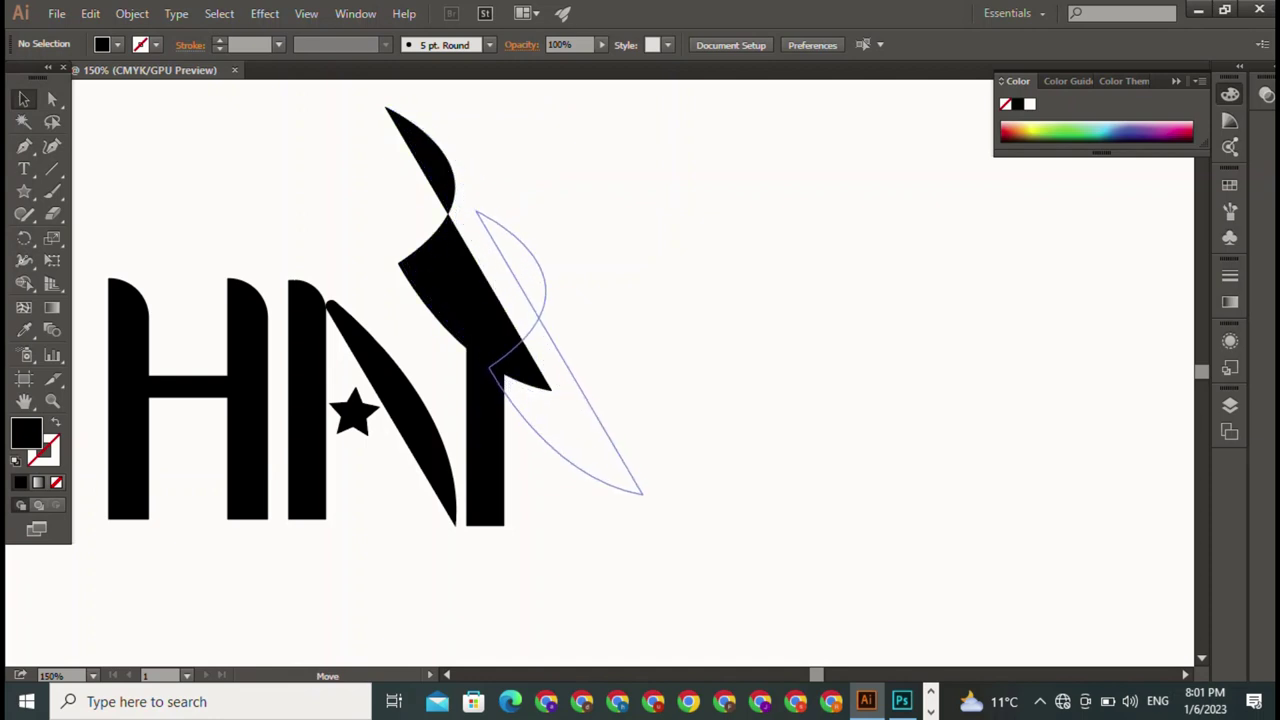
key(ctrl+shift+a)
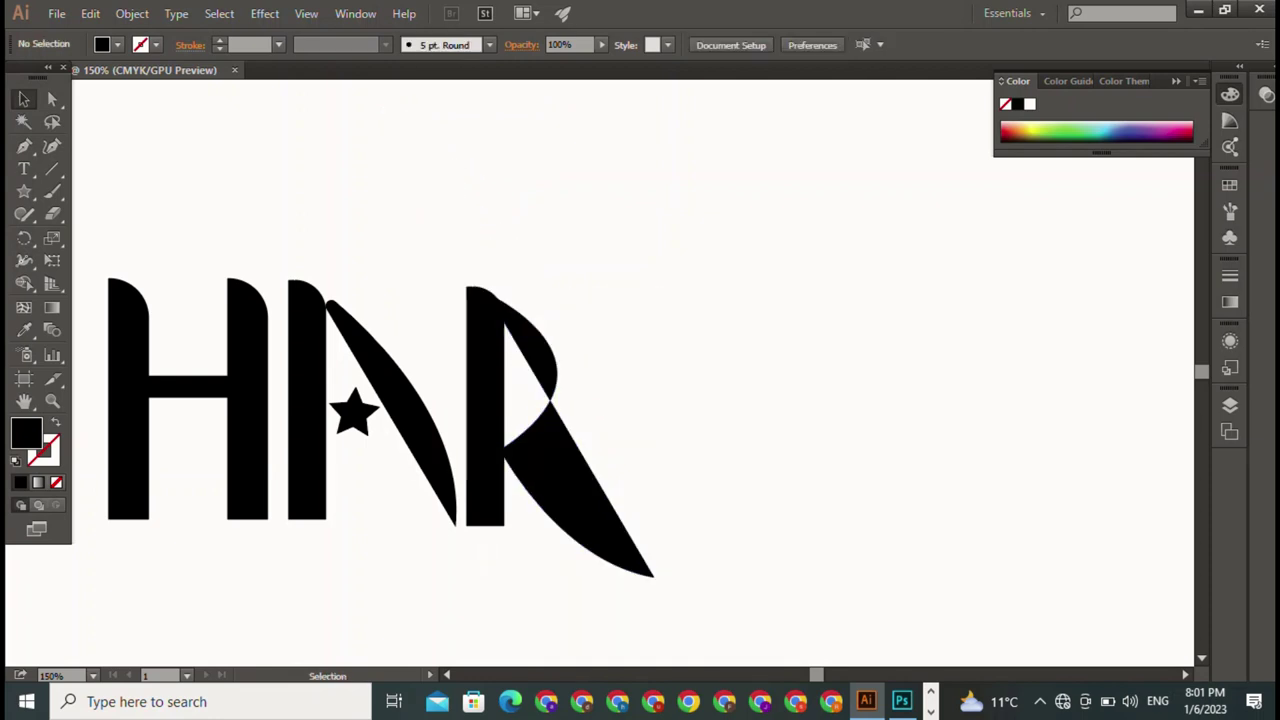
key(ctrl+z)
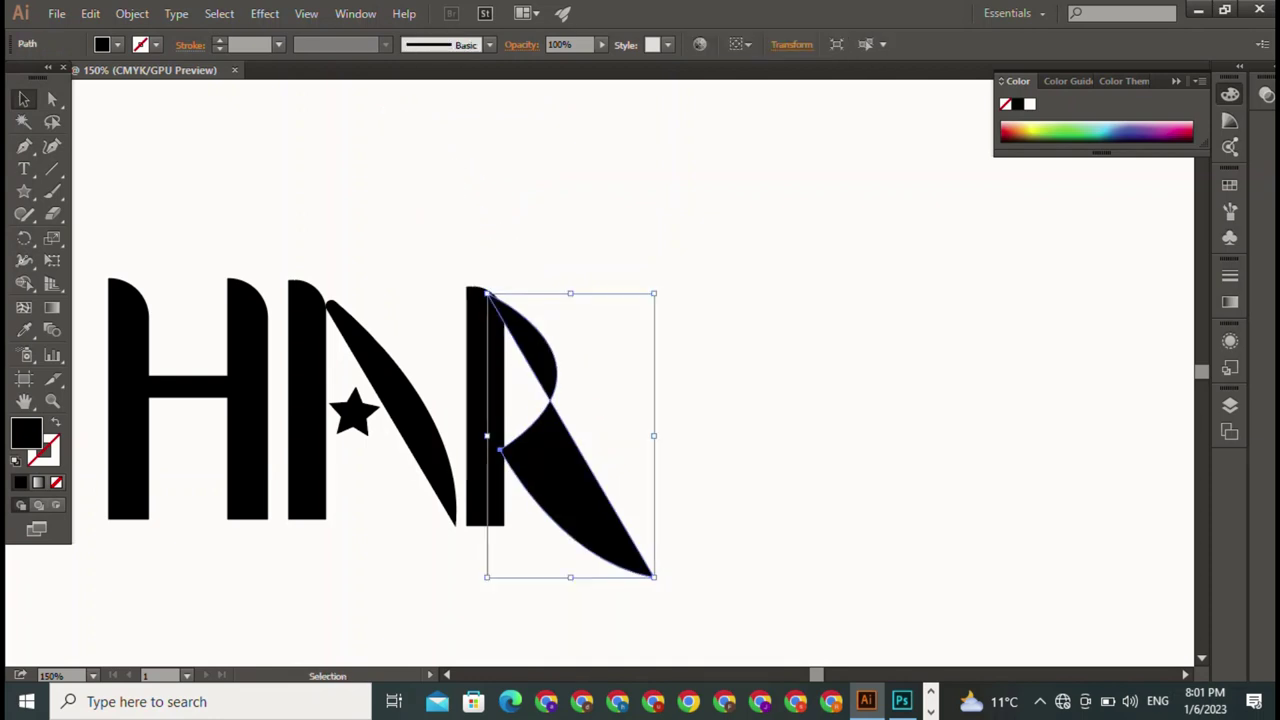
drag(654, 577, 619, 540)
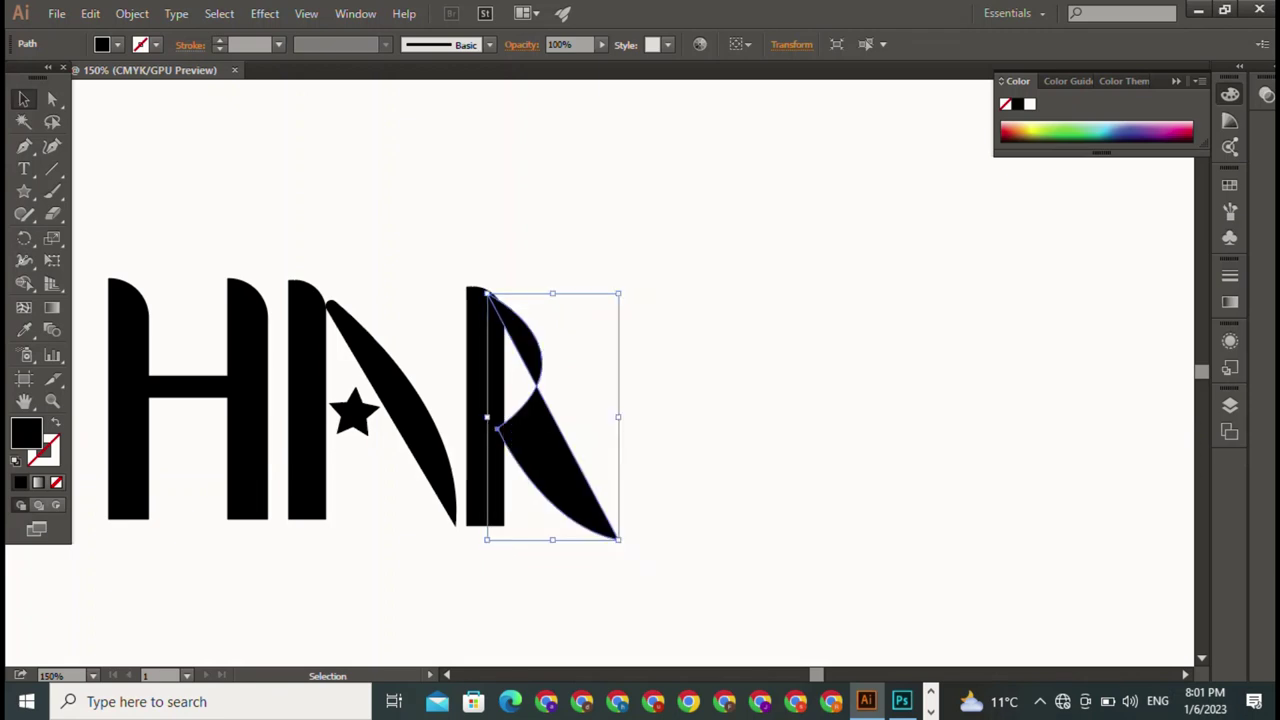
key(Right)
key(Right)
key(Right)
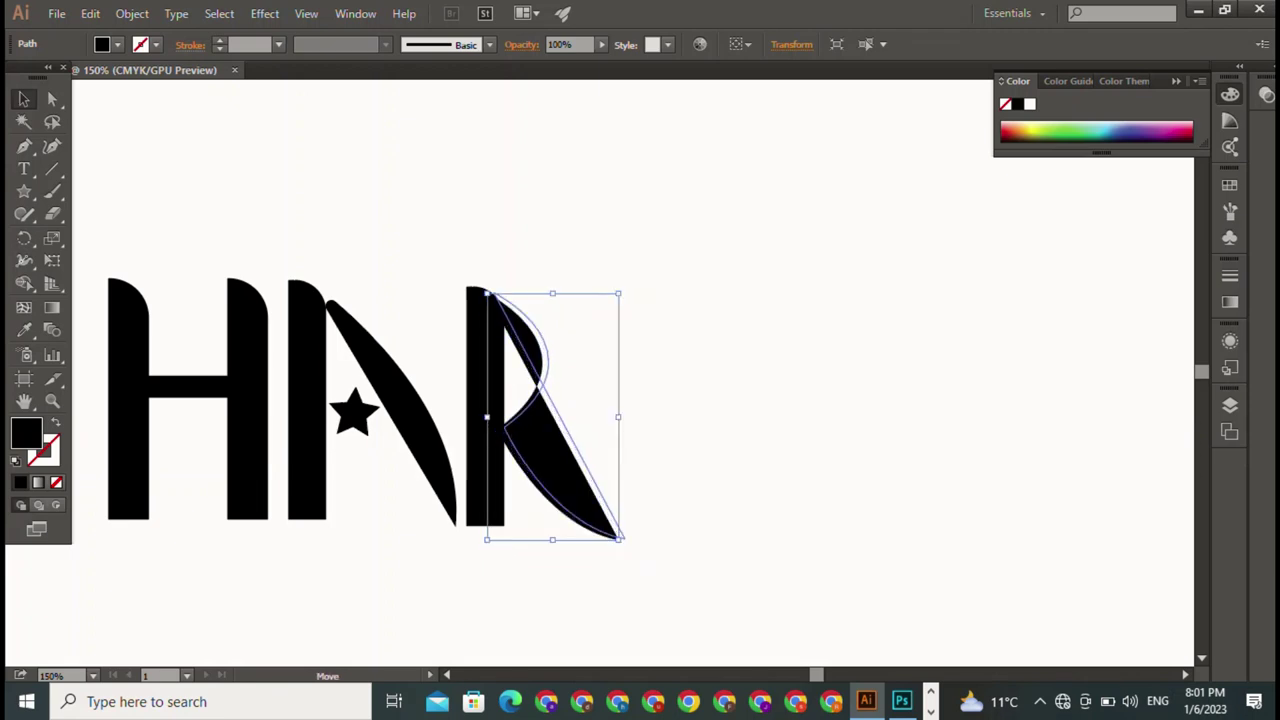
key(ctrl+shift+a)
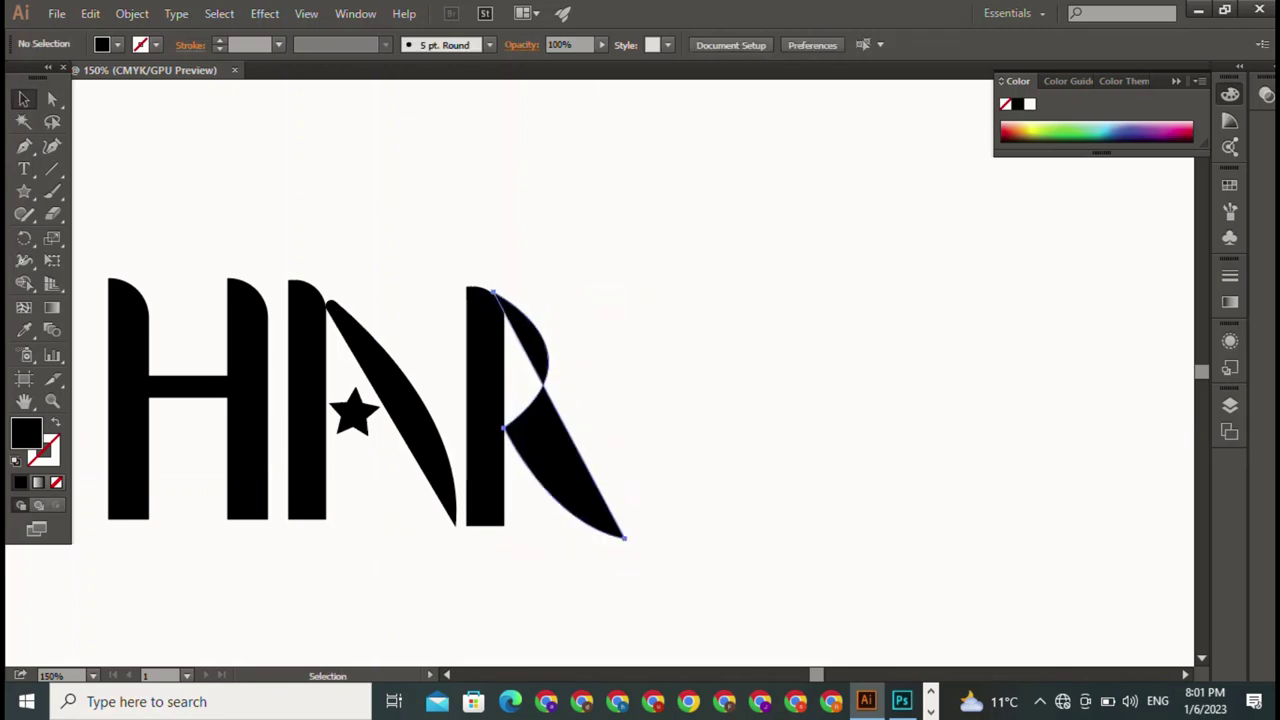
click(510, 330)
drag(626, 543, 626, 550)
key(ctrl+shift+a)
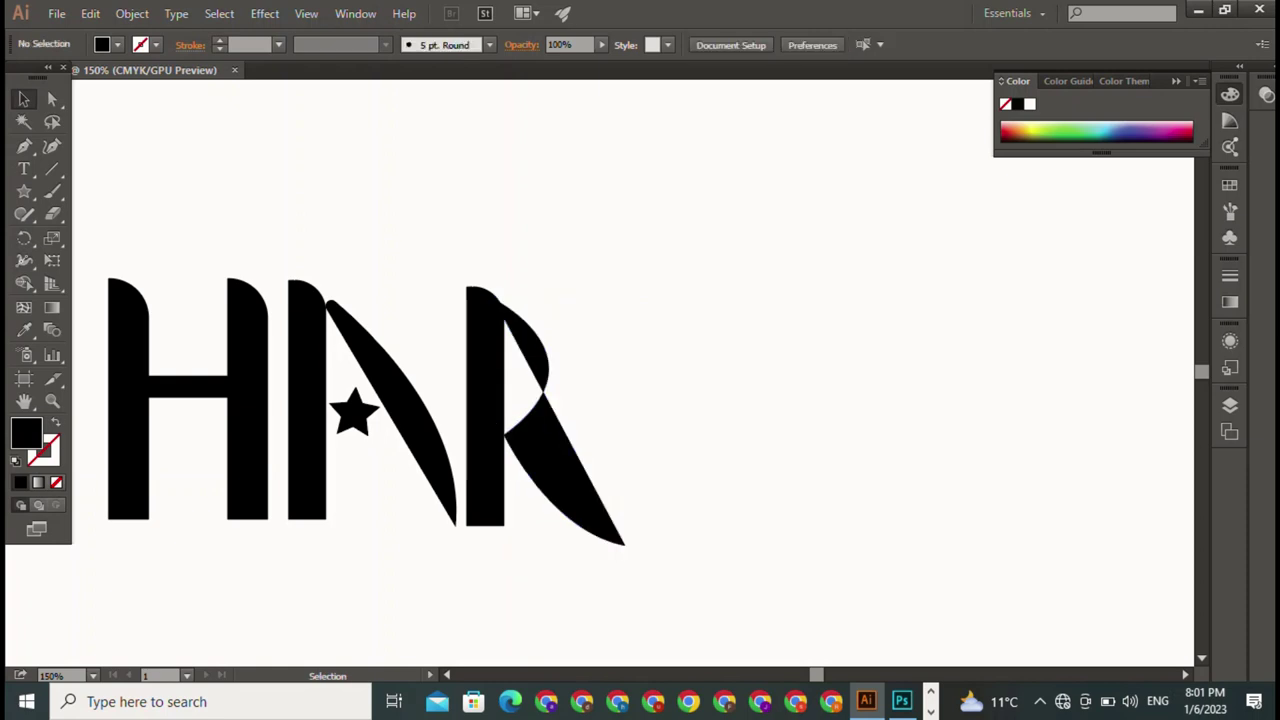
Step: Pan the artwork left and Alt-drag a copy of the R's stem rightward as the I
drag(700, 400, 600, 404)
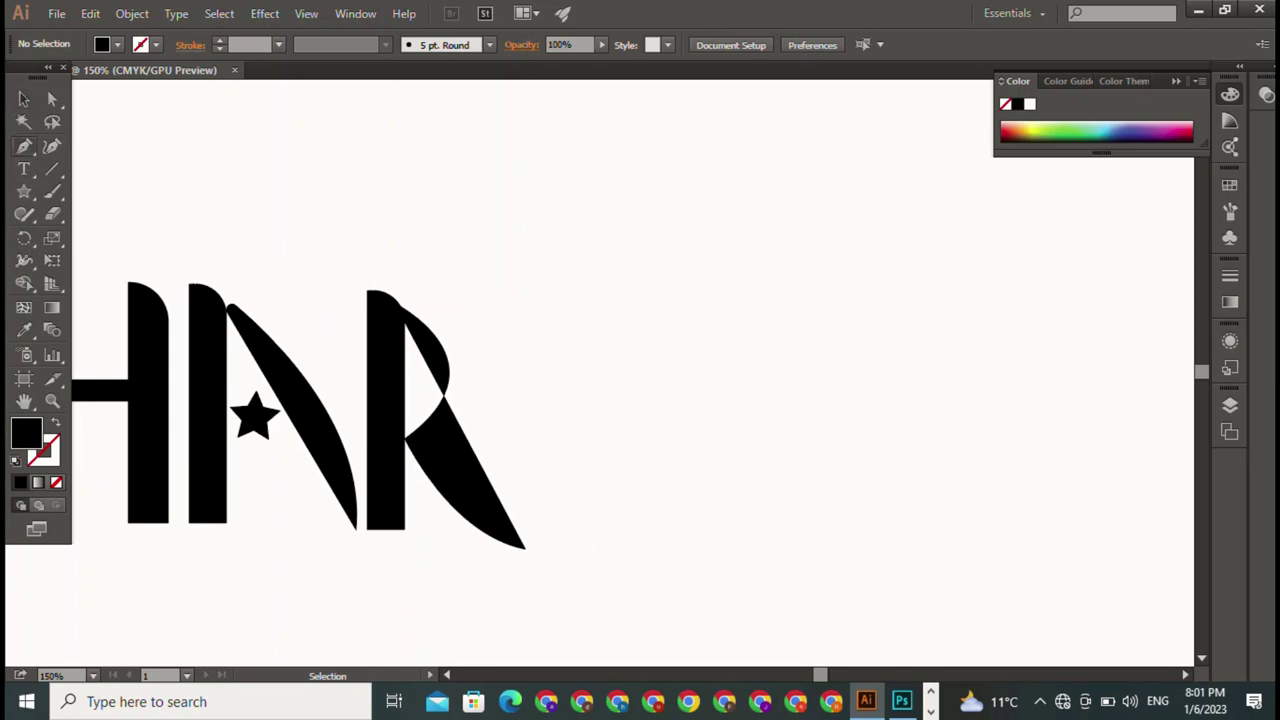
click(24, 146)
key(v)
click(386, 410)
drag(386, 410, 570, 423)
key(ctrl+shift+a)
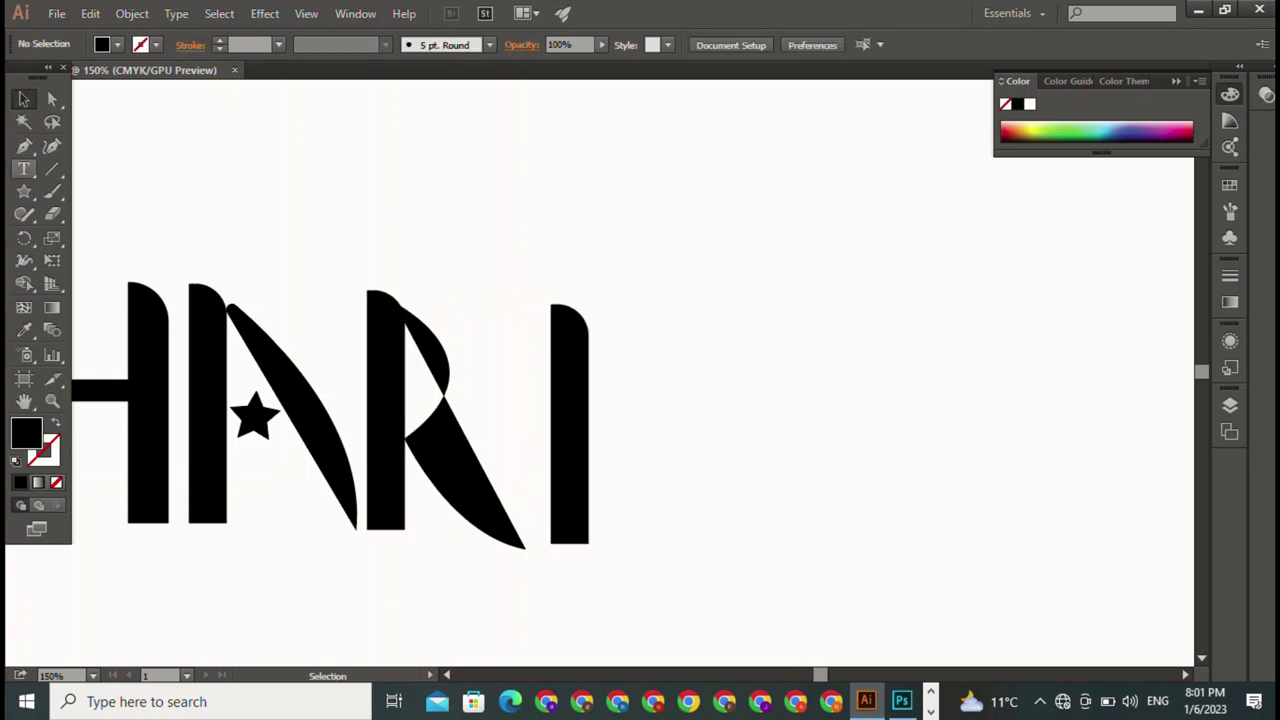
click(24, 169)
Step: Enlarge the Home Christmas Regular S to match the letters, place it after the I, and zoom out
key(Escape)
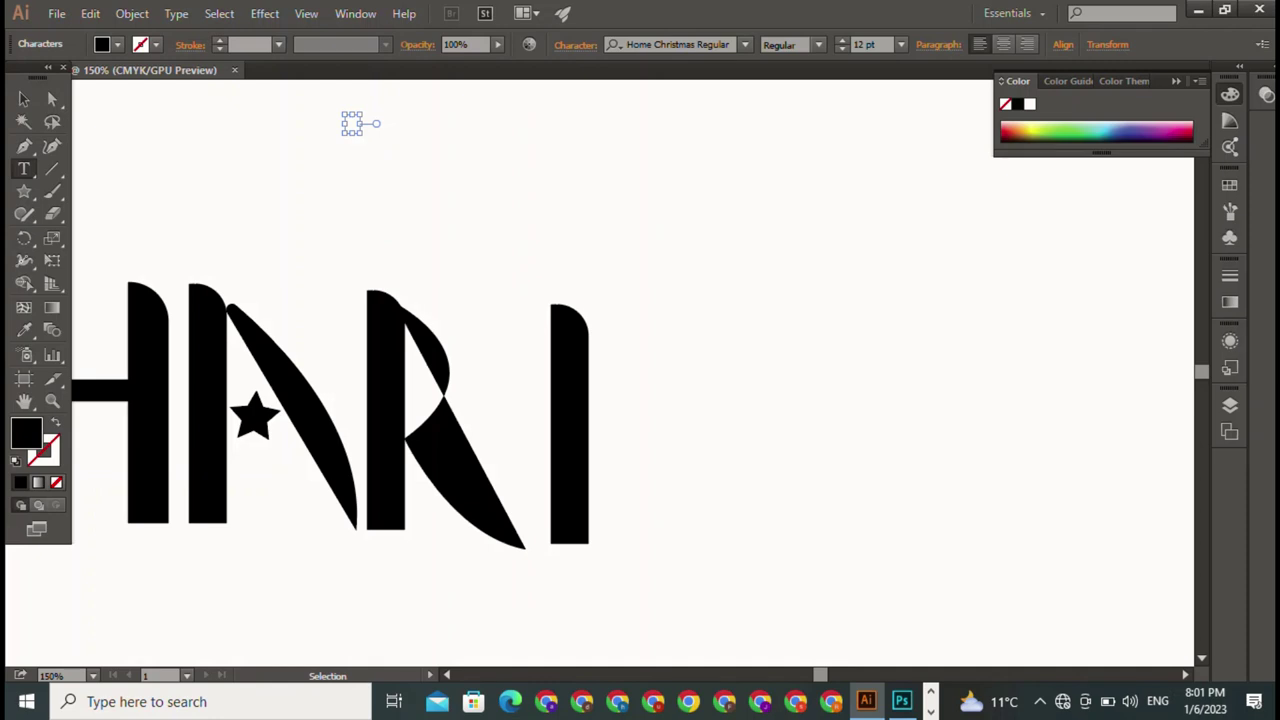
key(ctrl+s)
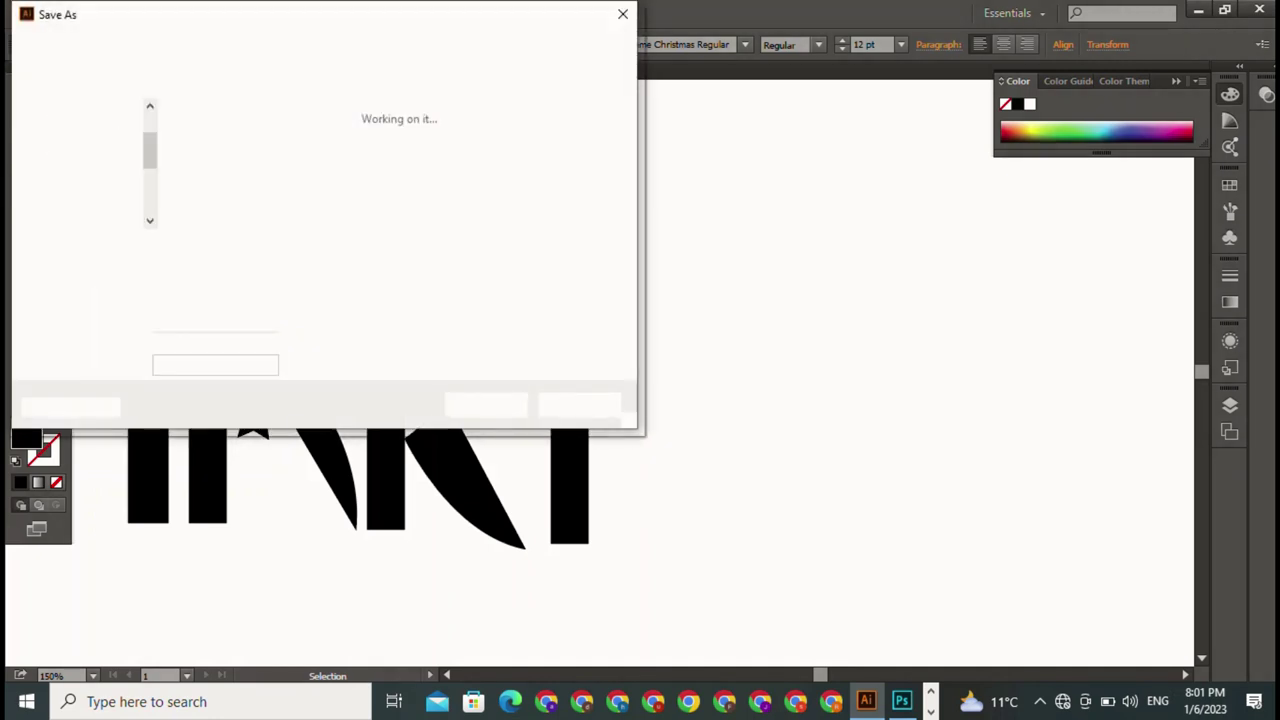
key(Escape)
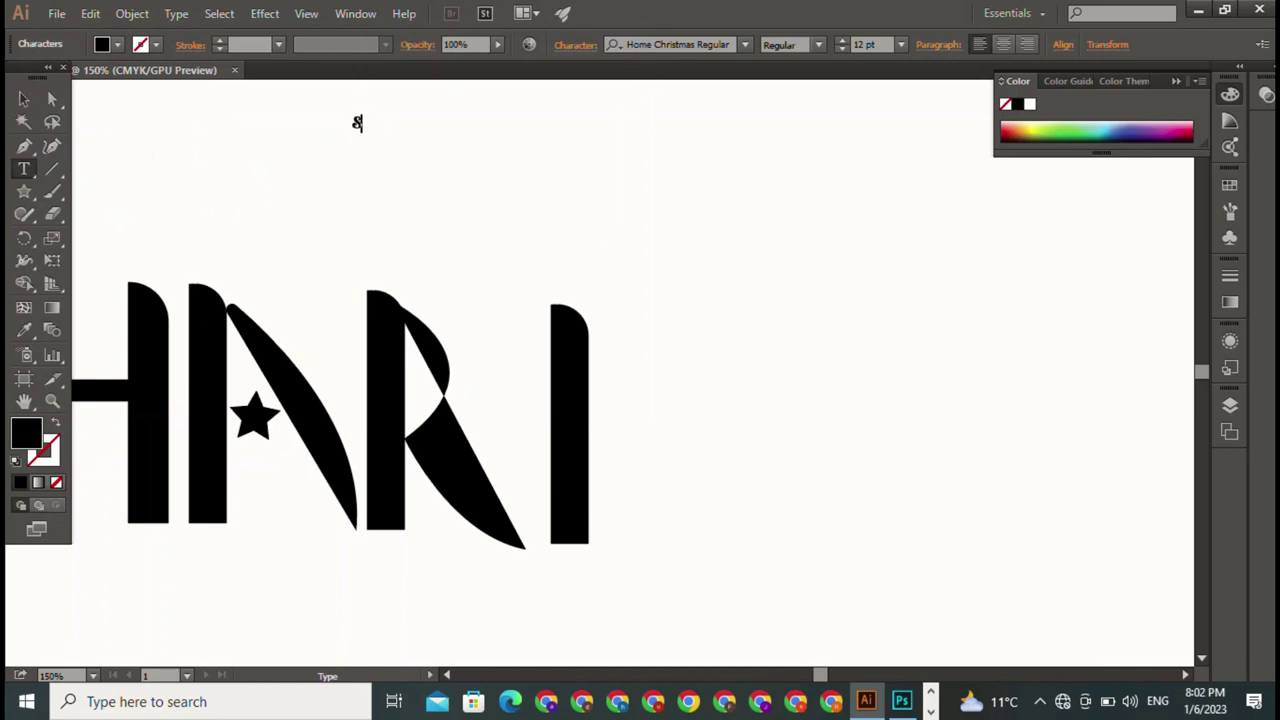
key(Escape)
mouse_move(366, 133)
mouse_down()
mouse_move(408, 326)
mouse_move(751, 591)
mouse_up()
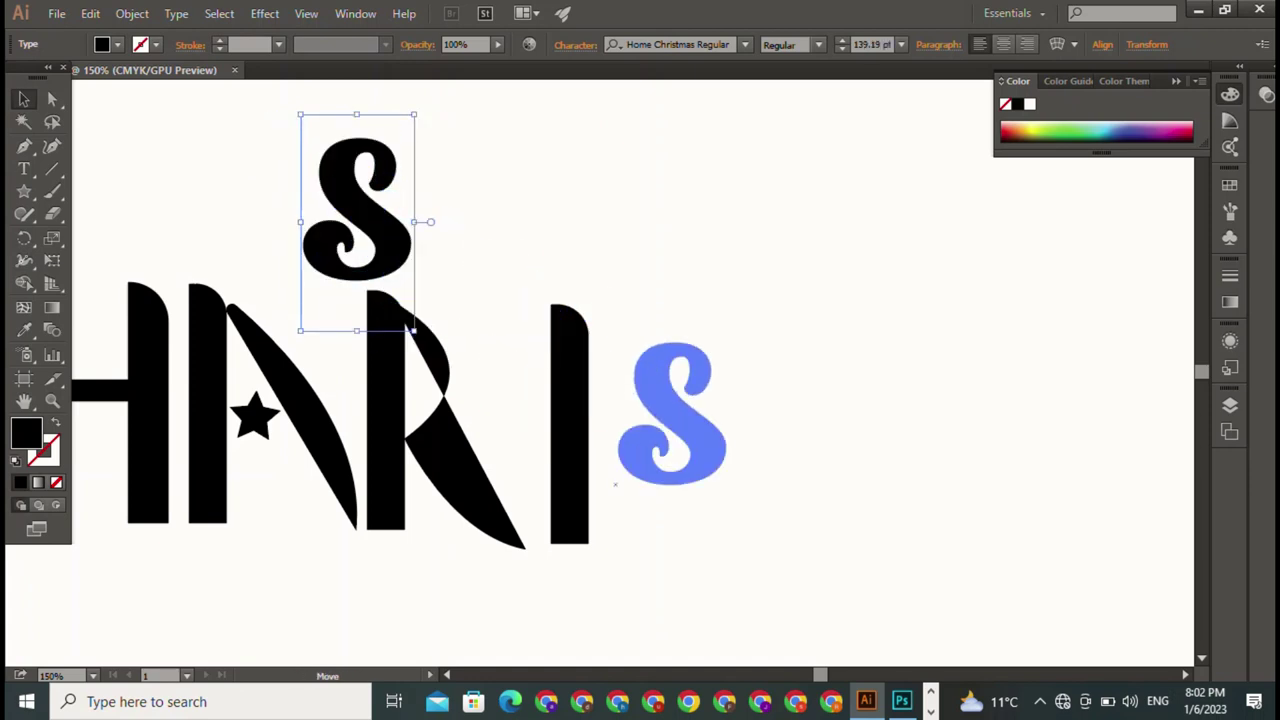
drag(645, 546, 646, 594)
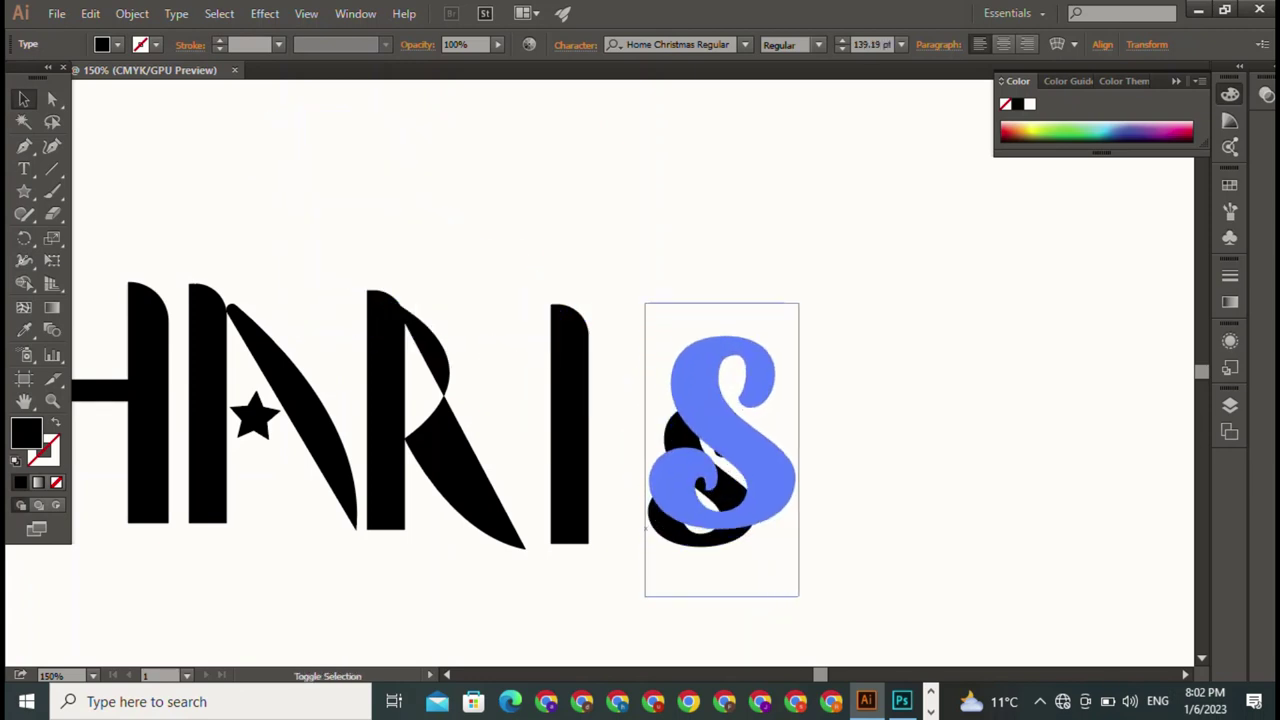
drag(657, 513, 629, 531)
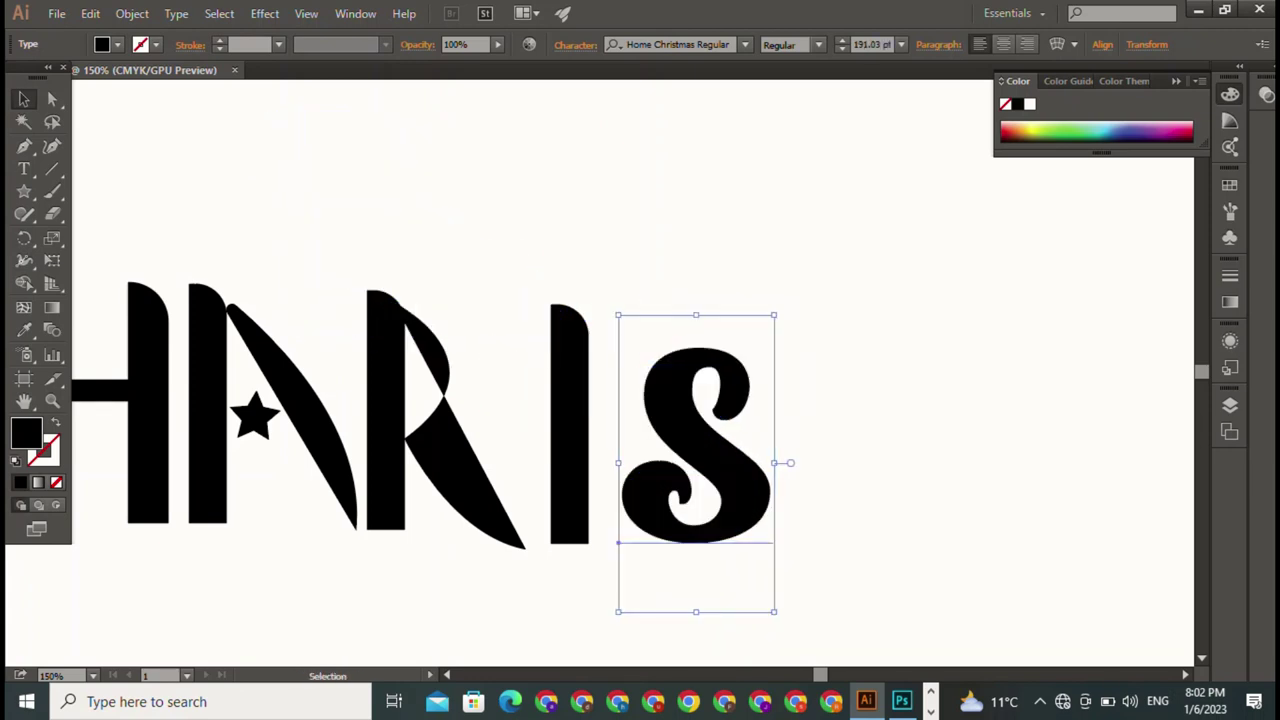
key(ctrl+minus)
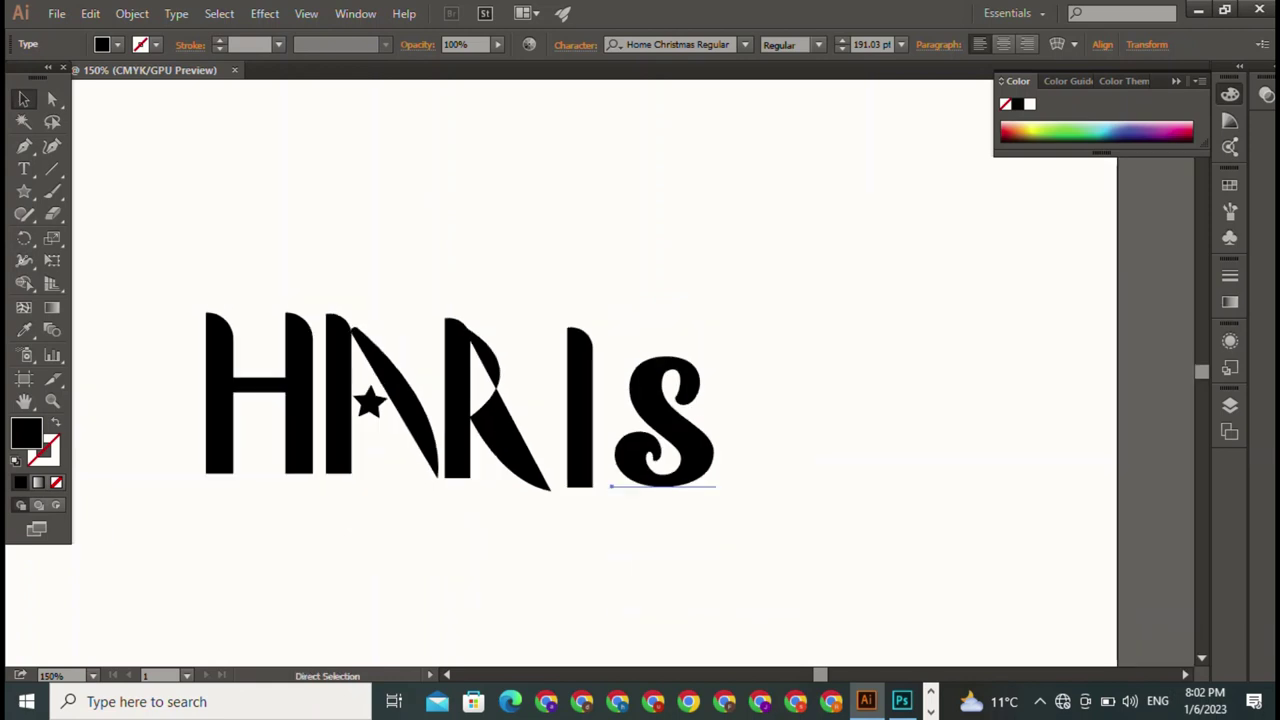
key(ctrl+minus)
Step: Marquee-select all the HARIS letters and align them vertically
drag(289, 266, 758, 493)
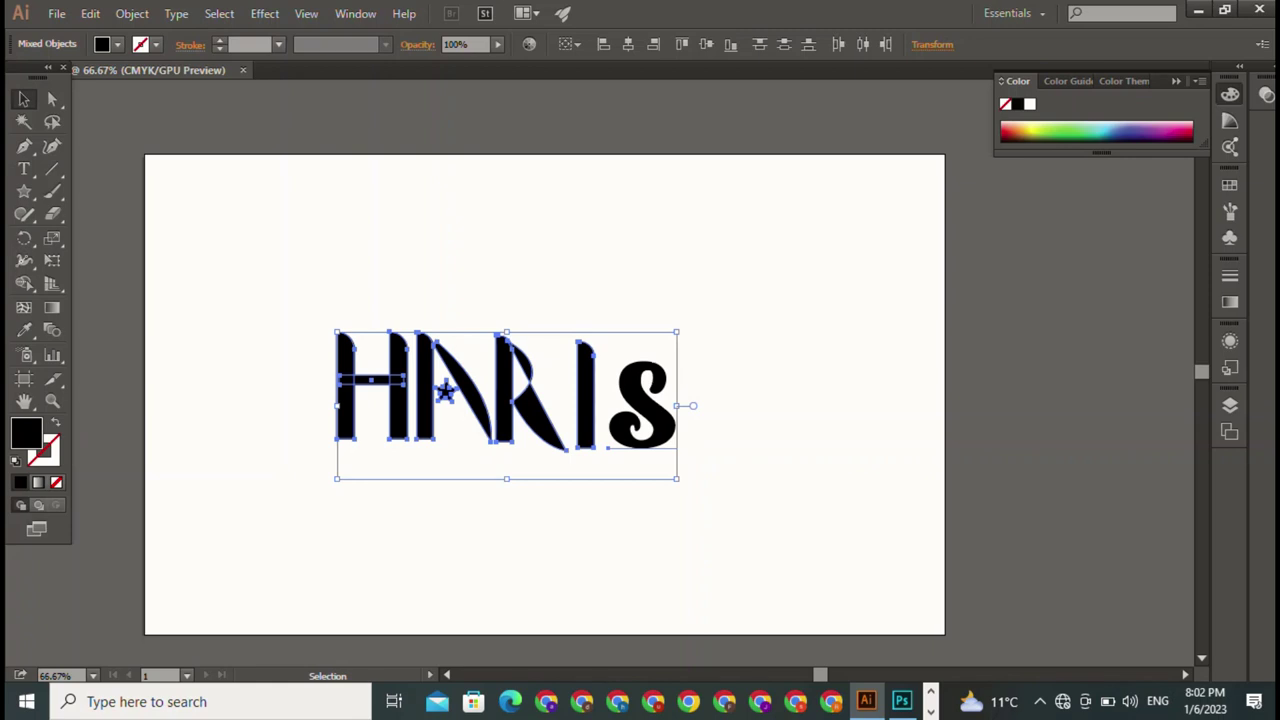
click(682, 44)
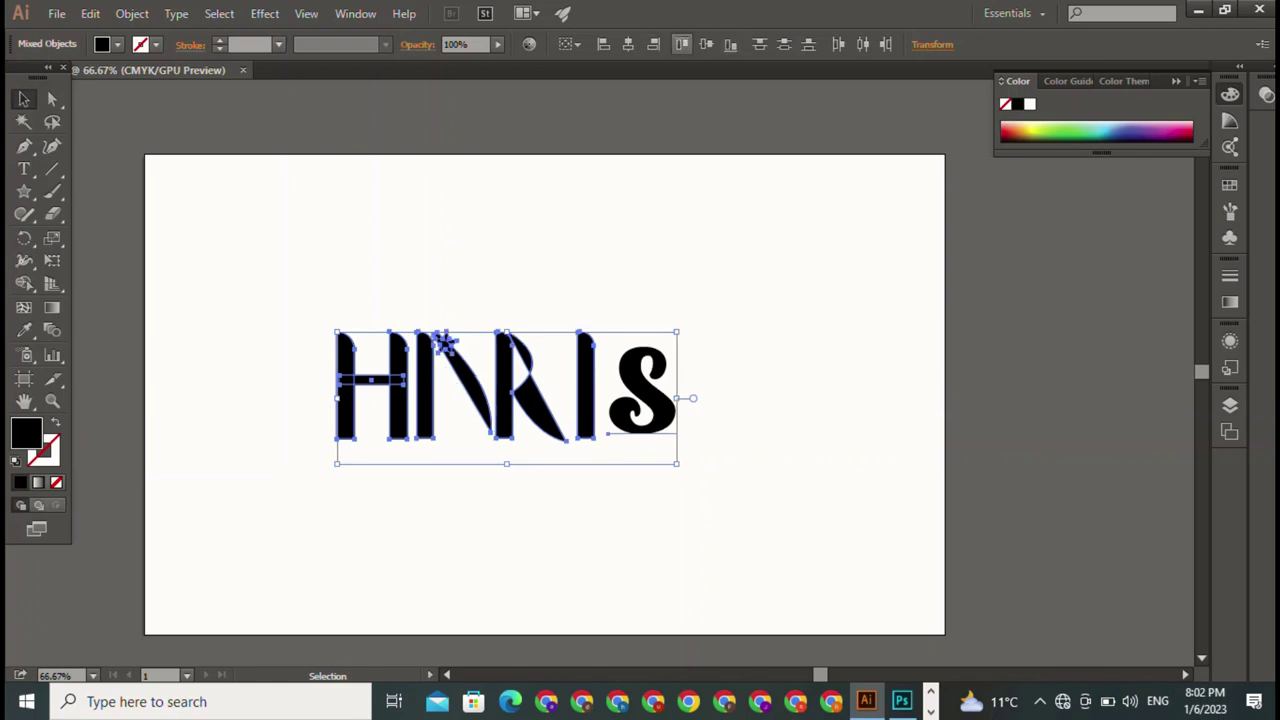
key(ctrl+shift+a)
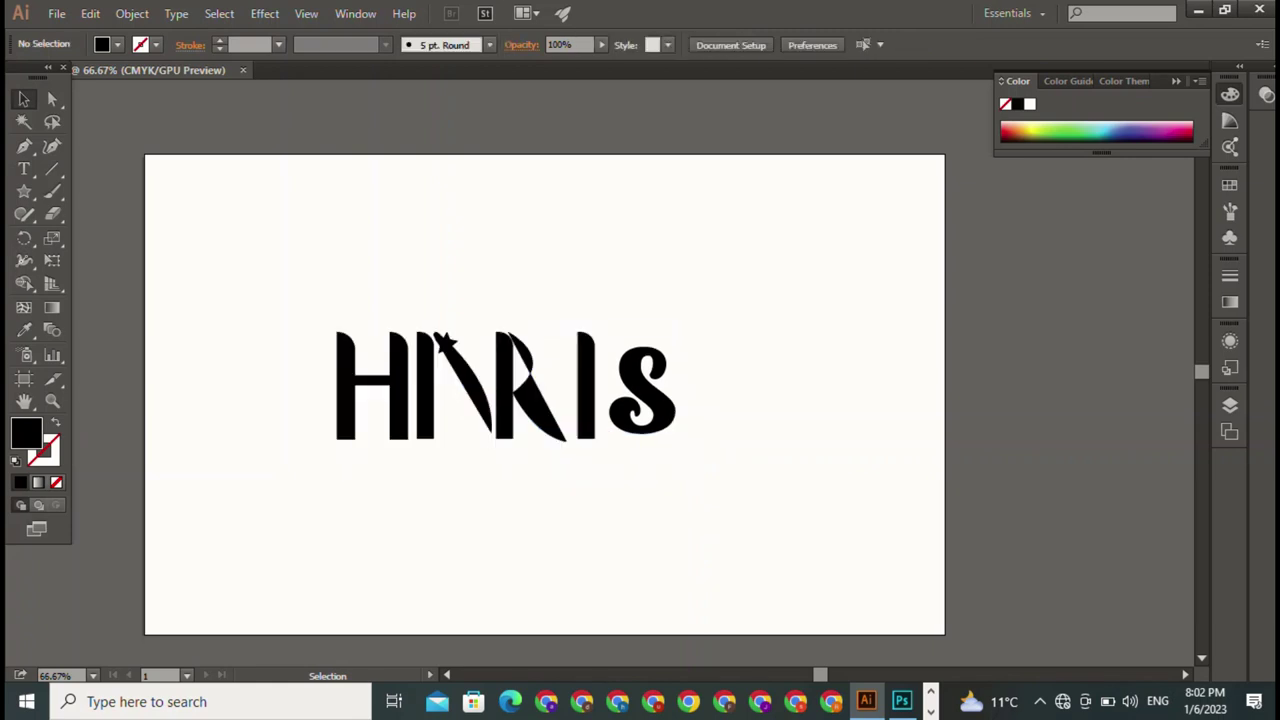
Step: Alt-drag a star copy down into the A's middle and shift its diagonal stroke left
click(446, 343)
drag(446, 343, 444, 378)
key(ctrl+shift+a)
click(470, 385)
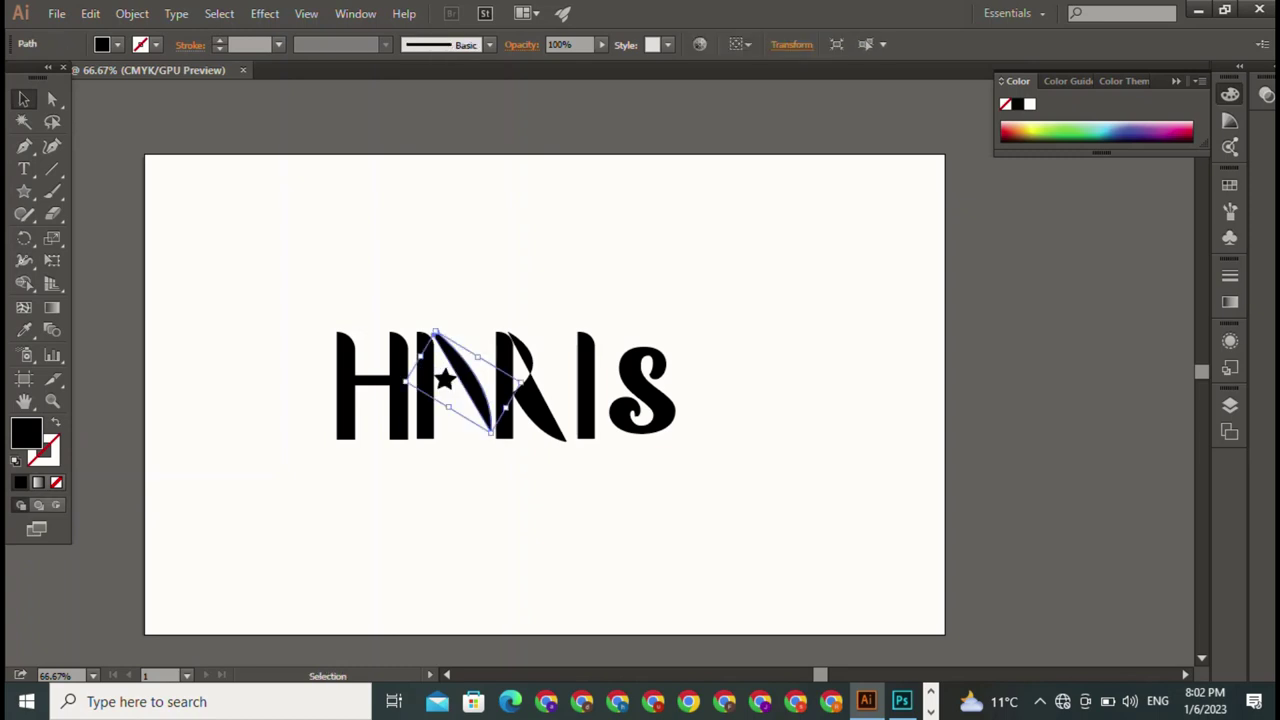
drag(470, 385, 446, 392)
key(ctrl+shift+a)
key(ctrl+shift+a)
key(ctrl+shift+a)
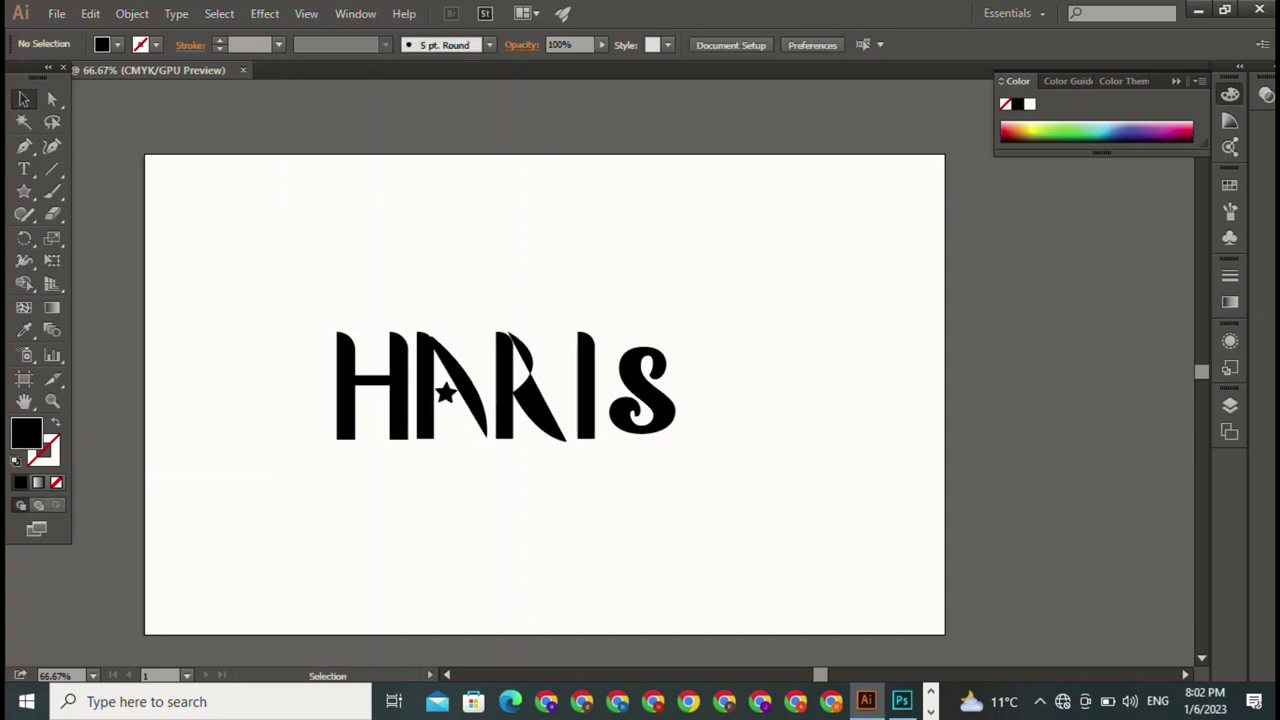